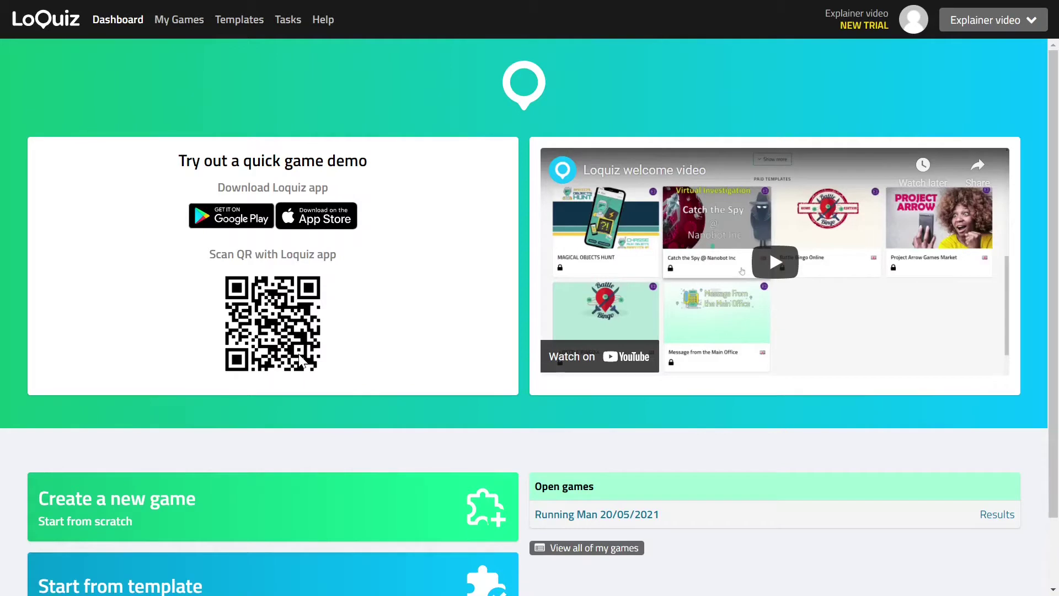
# Step: Look over the home page, the account options menu and the help articles
pyautogui.scroll(-1, 301, 361)
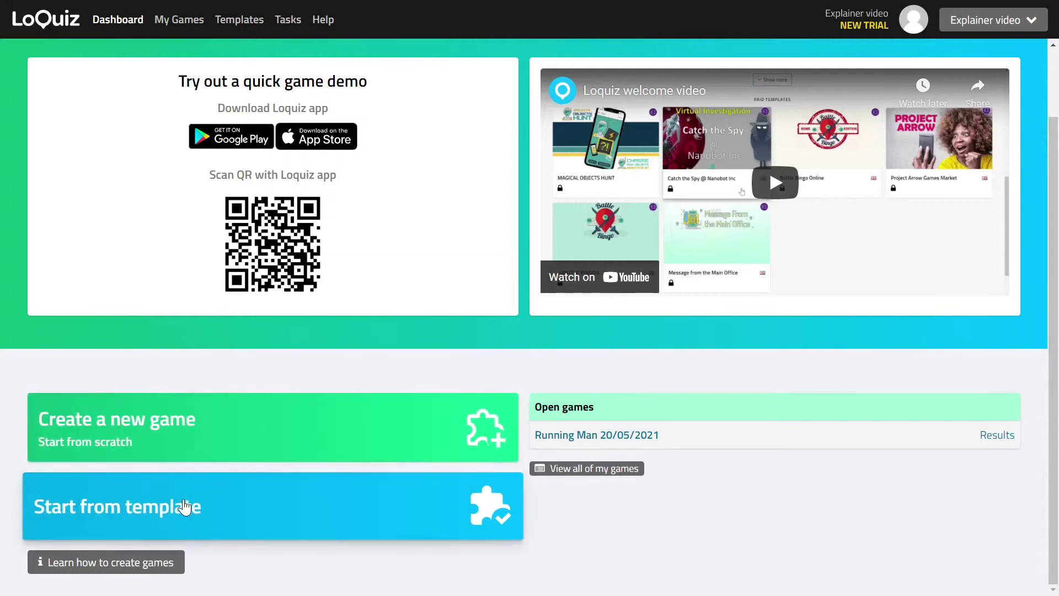
pyautogui.scroll(1, 183, 508)
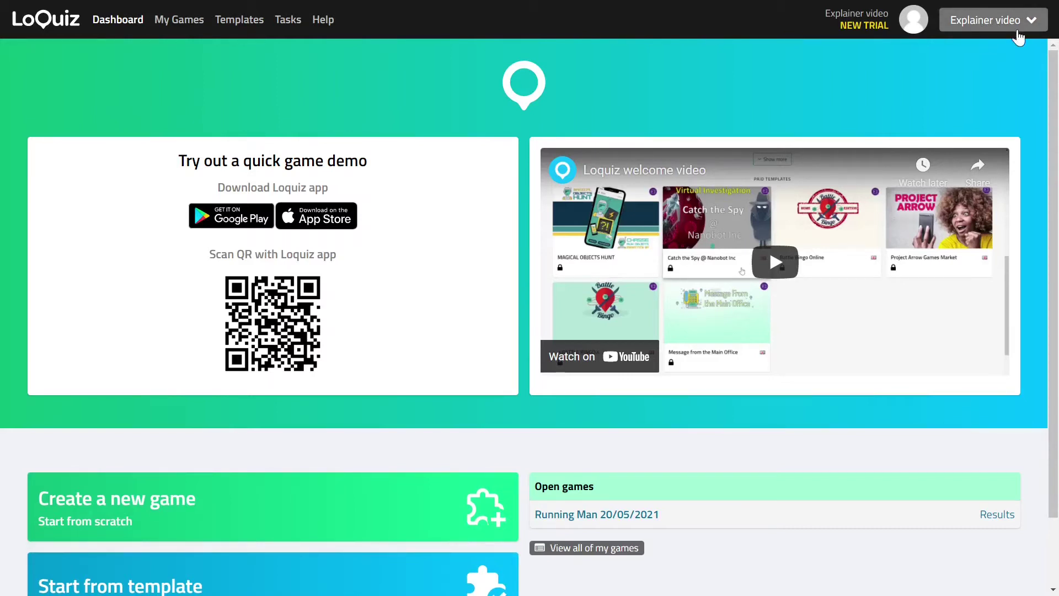
pyautogui.click(1021, 25)
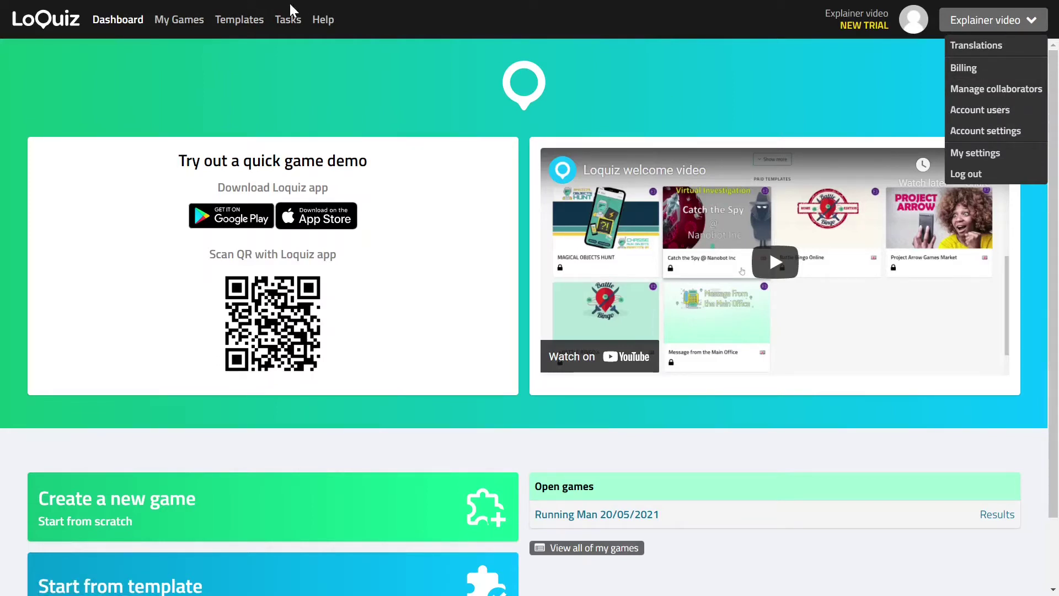
pyautogui.click(353, 55)
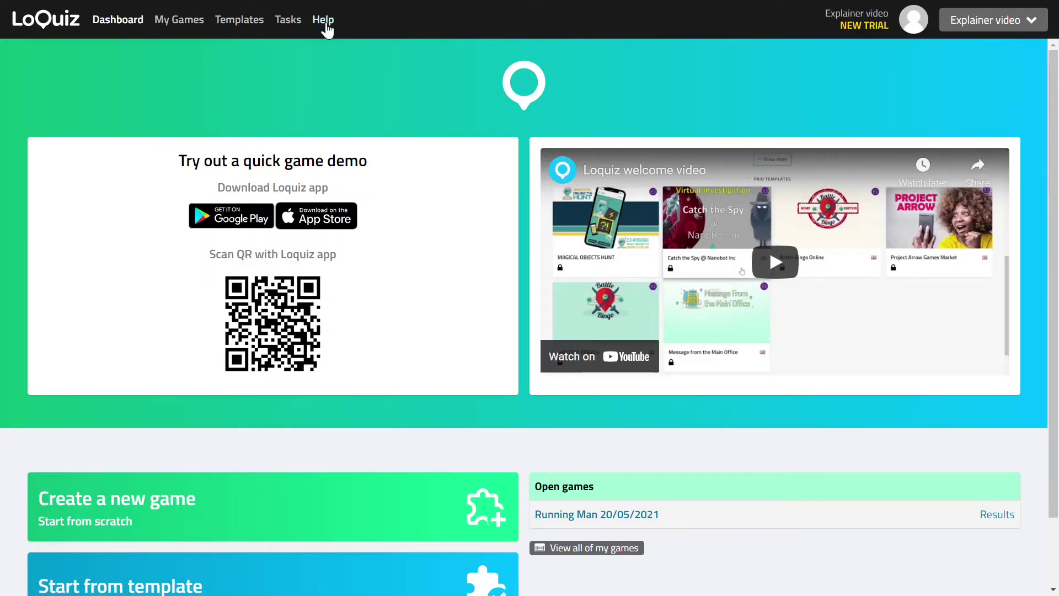
pyautogui.click(324, 21)
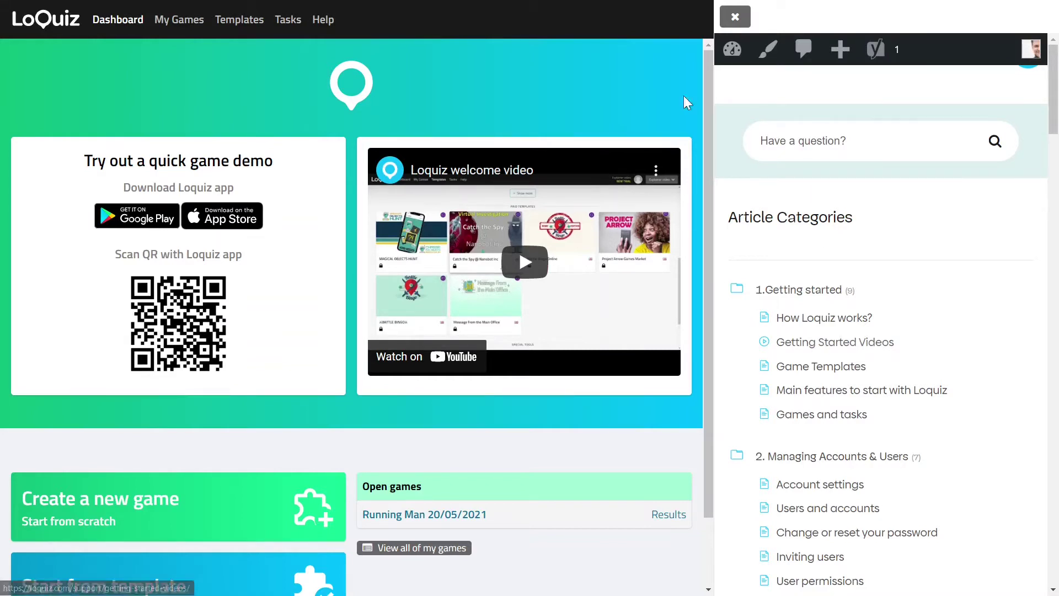
pyautogui.click(735, 16)
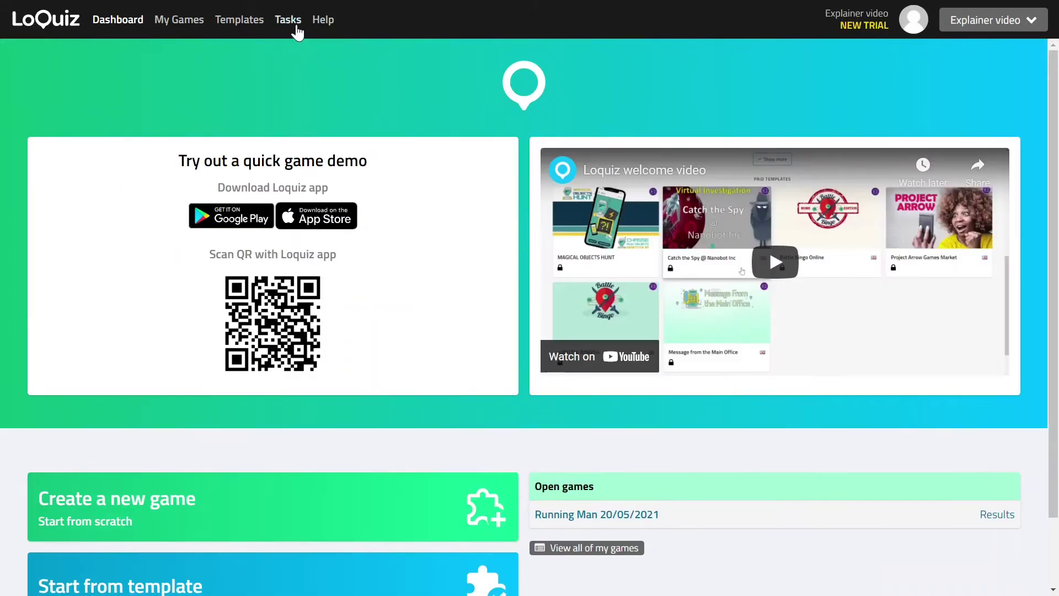
# Step: Browse the 414 public tasks and their Collections list, then move on to Templates
pyautogui.click(289, 22)
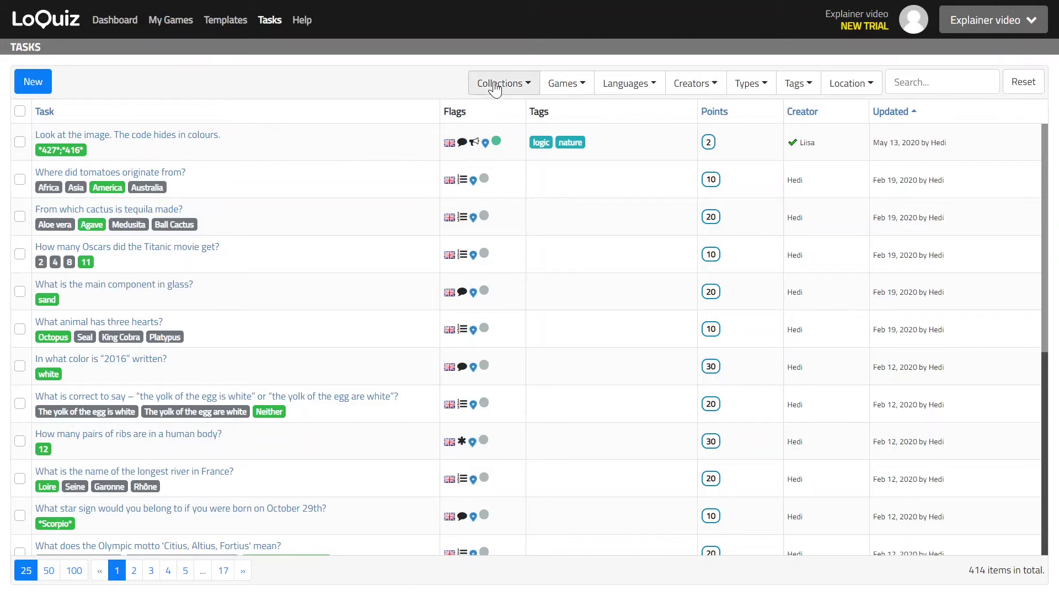
pyautogui.click(499, 83)
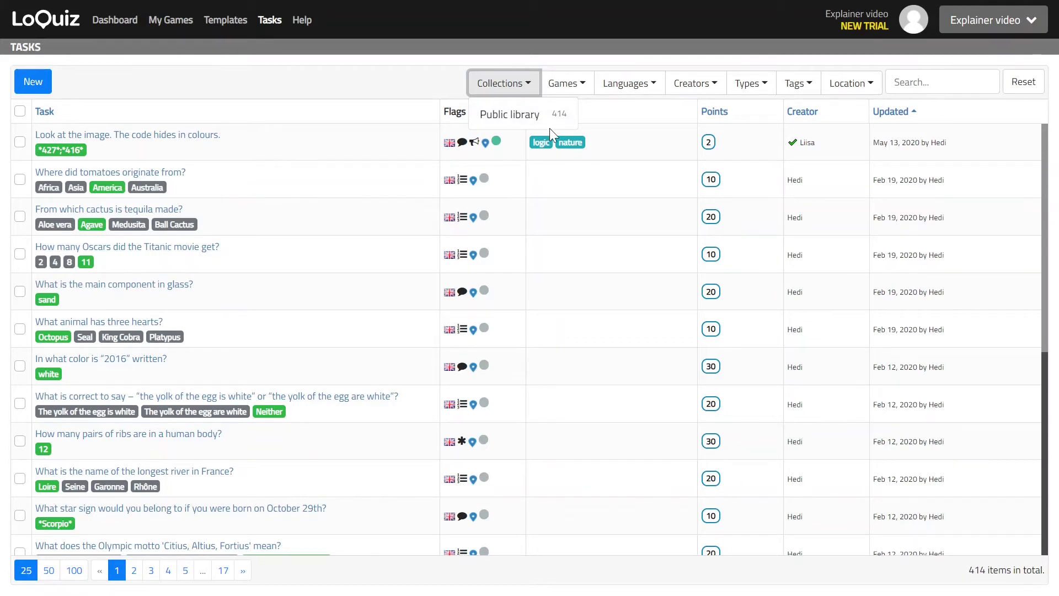
pyautogui.click(443, 76)
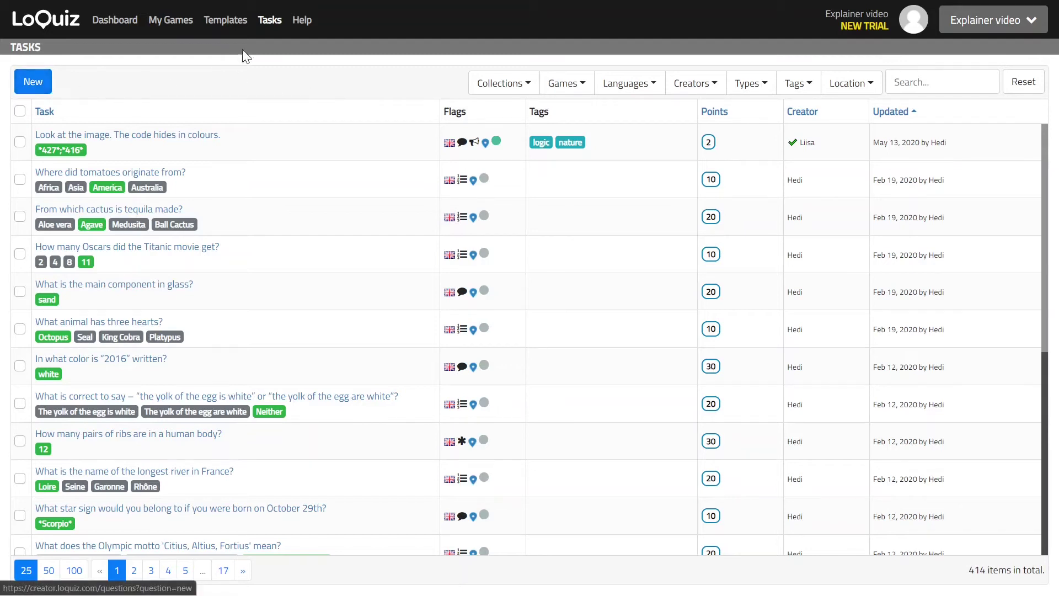
pyautogui.click(226, 22)
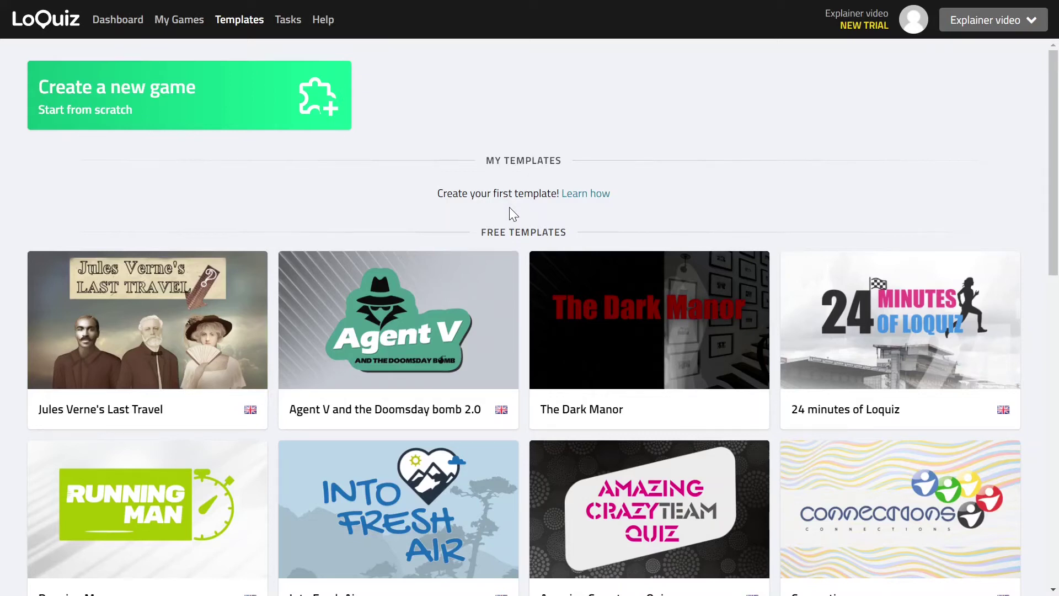
# Step: Scroll past free and locked templates like Catch the Spy down to the Quiz and Rogain tools
pyautogui.scroll(-2, 512, 217)
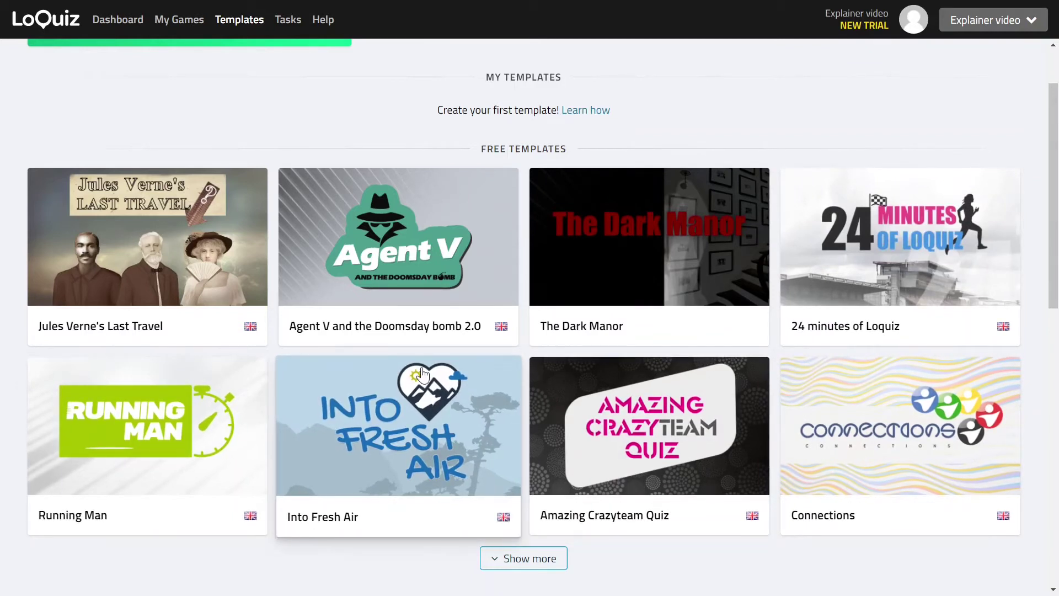
pyautogui.scroll(-6, 580, 356)
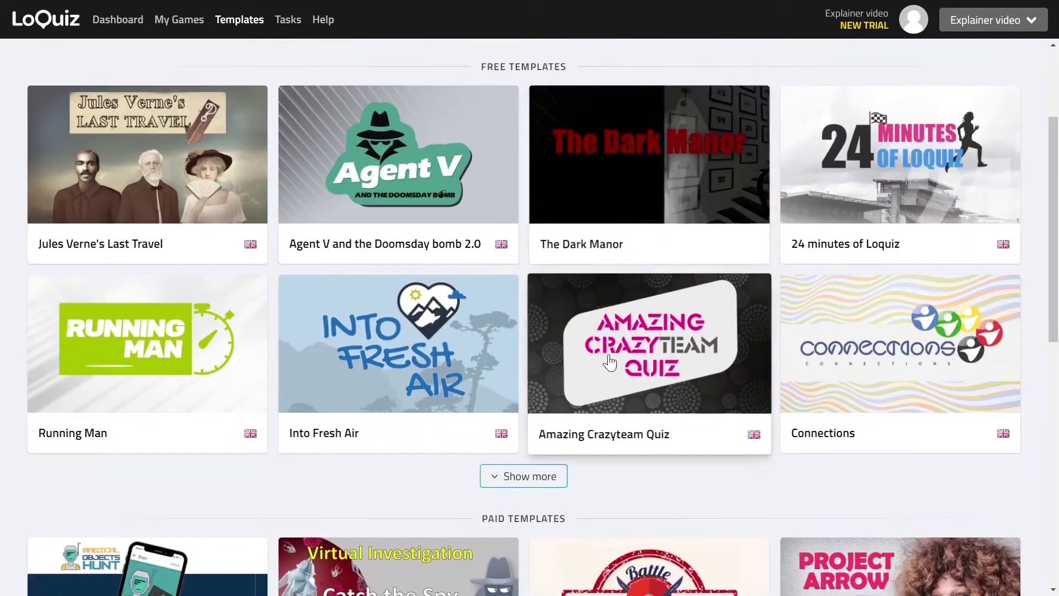
pyautogui.scroll(-2, 608, 360)
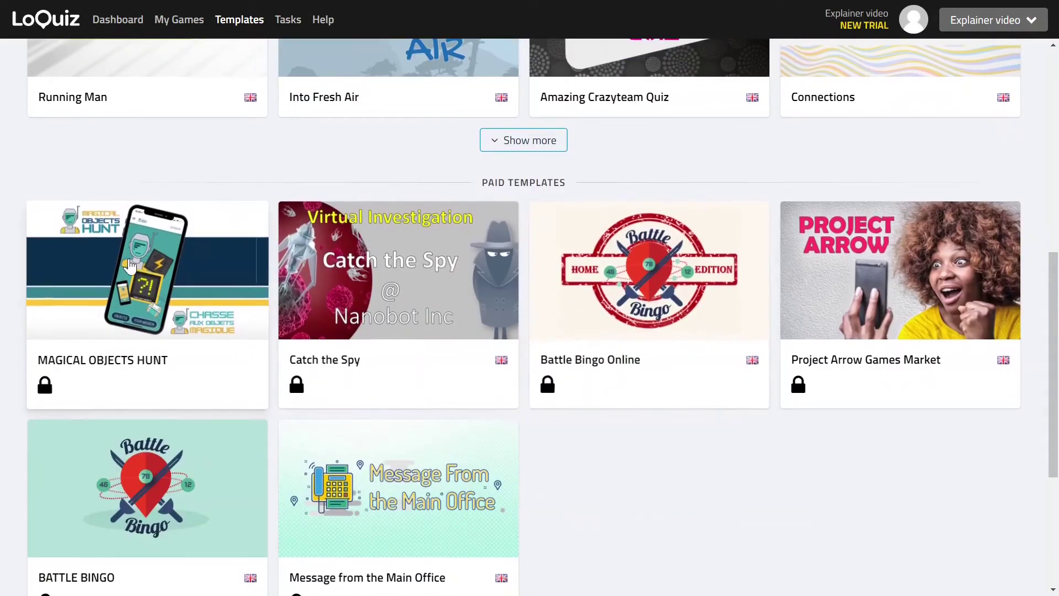
pyautogui.scroll(-2, 172, 327)
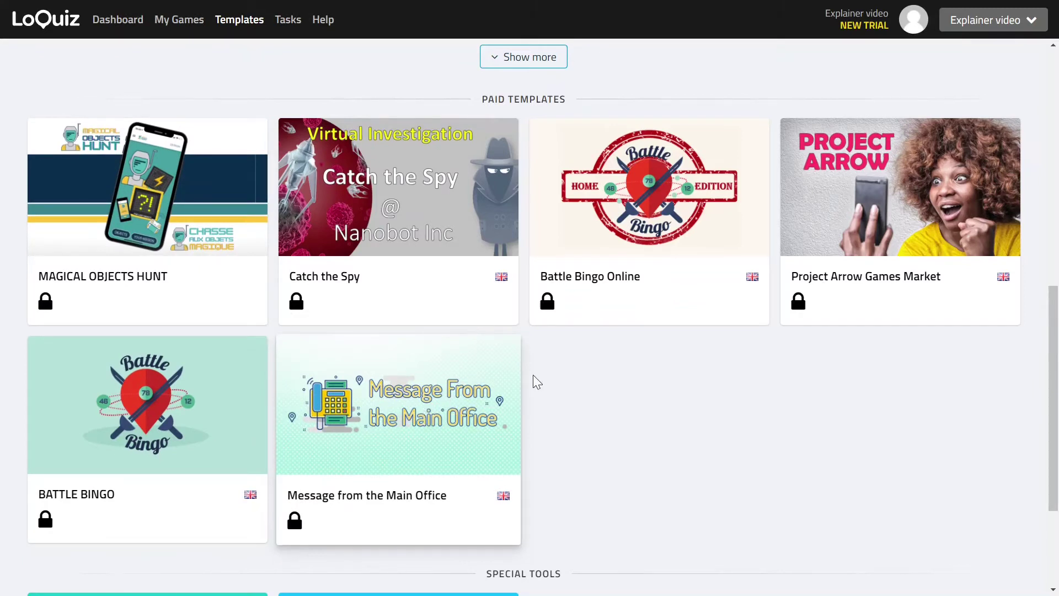
pyautogui.scroll(-4, 528, 402)
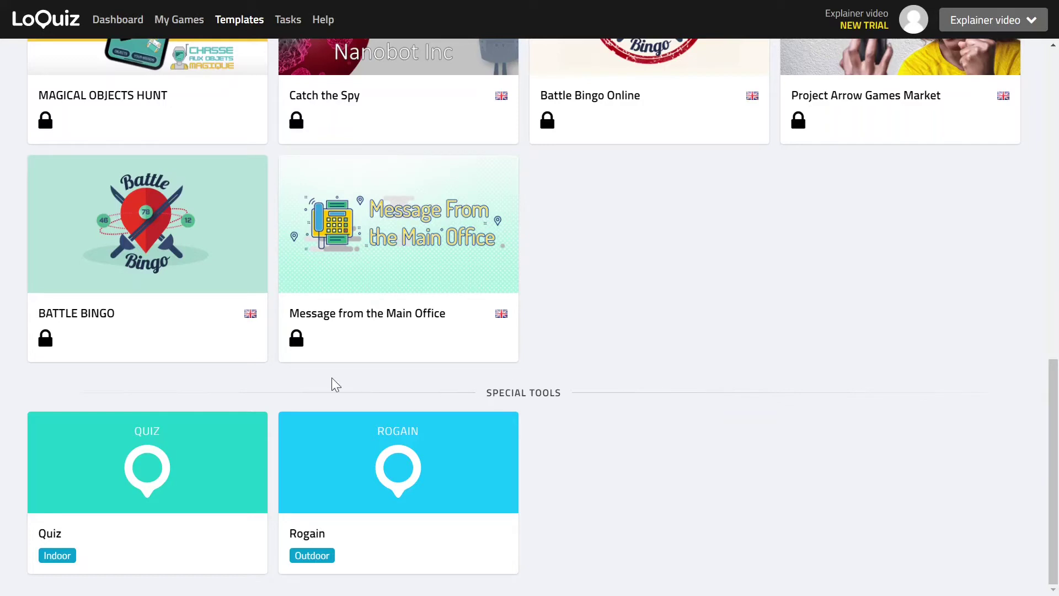
pyautogui.scroll(5, 441, 523)
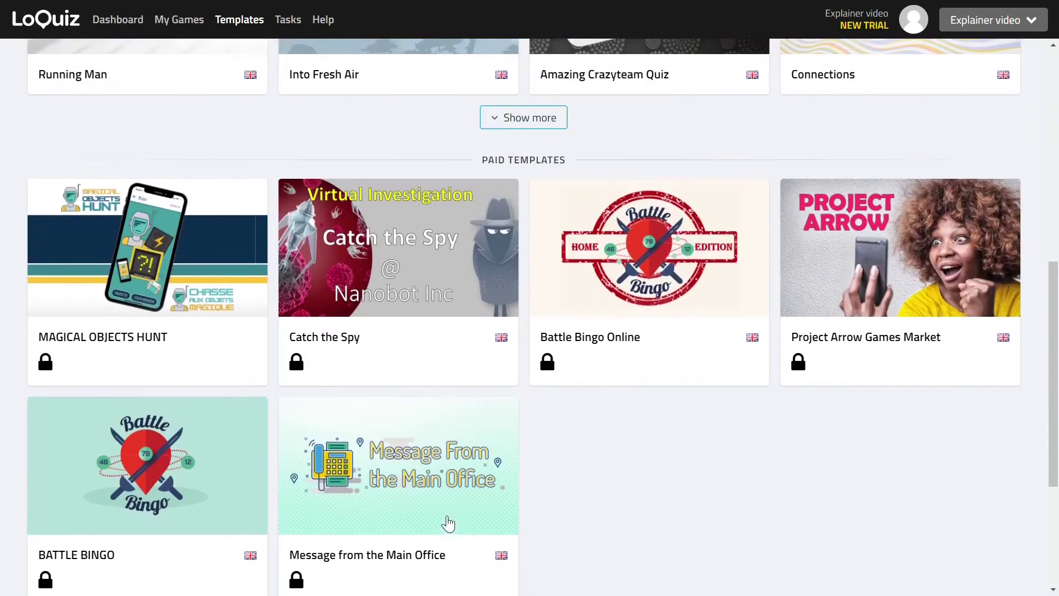
pyautogui.scroll(8, 367, 379)
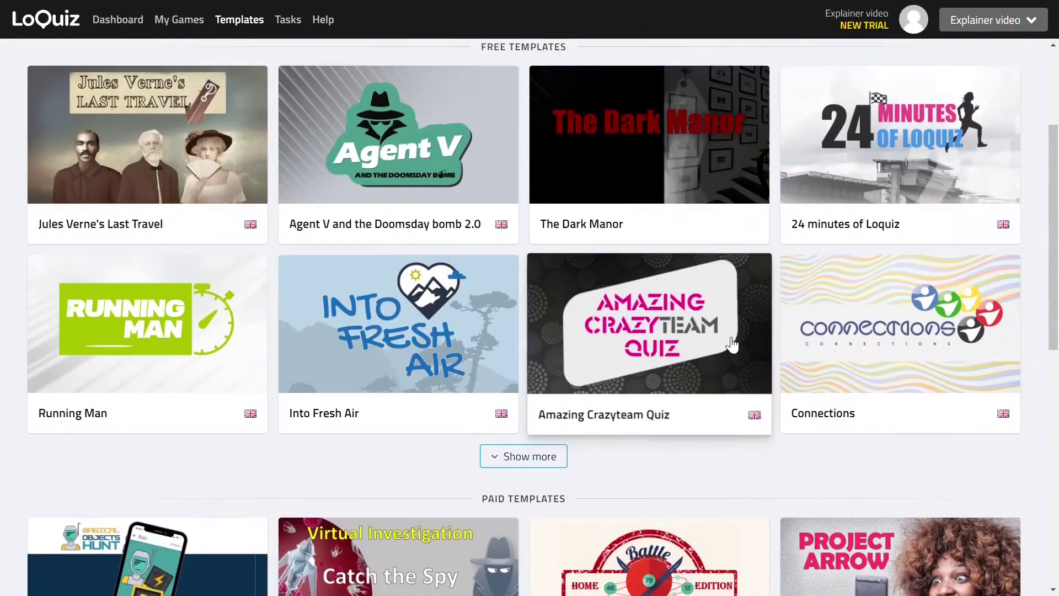
pyautogui.scroll(1, 737, 345)
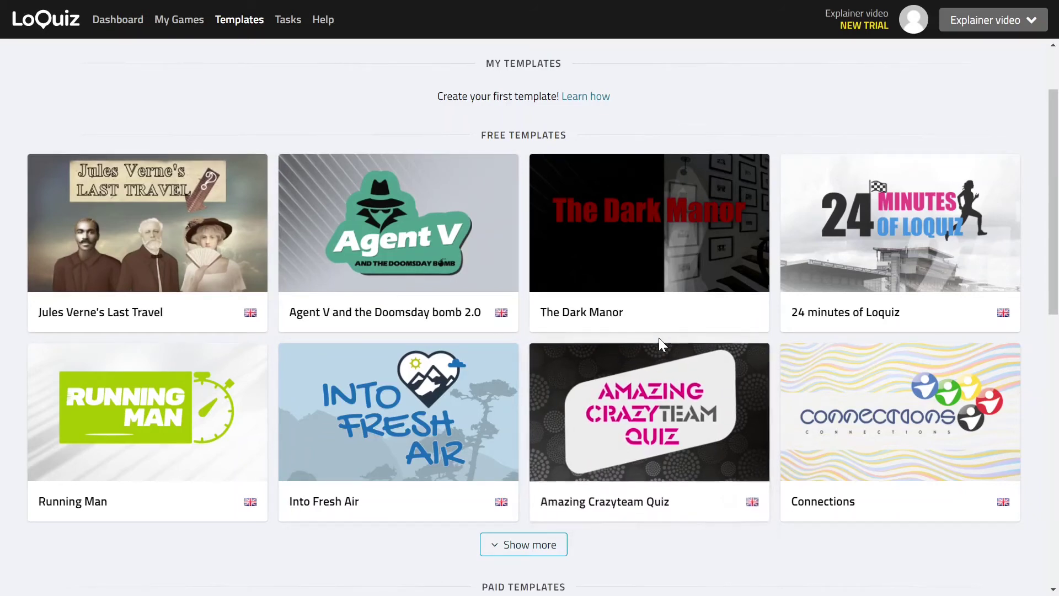
pyautogui.scroll(-3, 659, 338)
pyautogui.scroll(5, 631, 340)
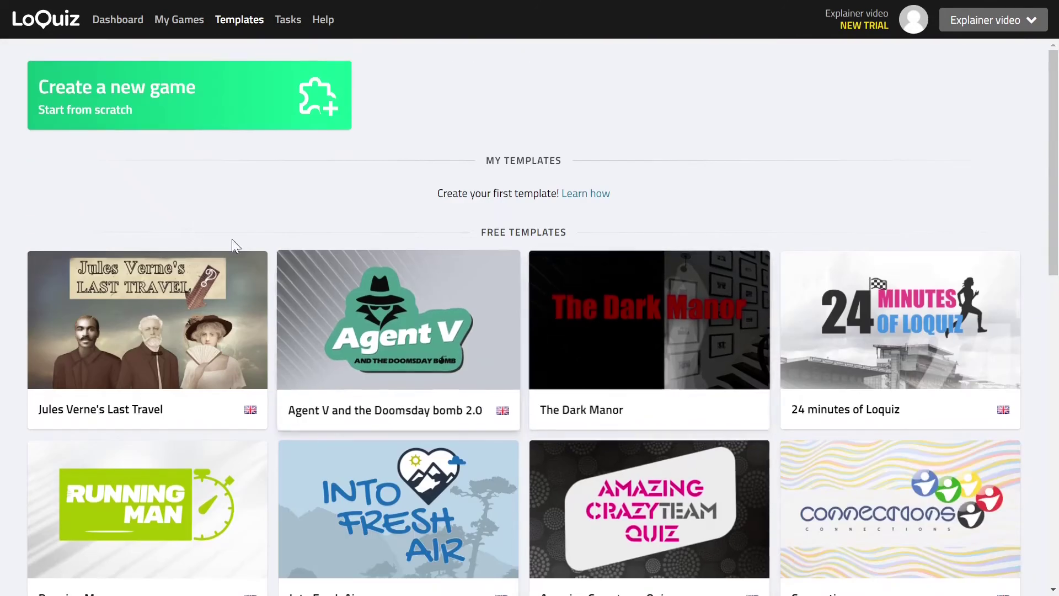
# Step: From the My Games list, start a new game with the blue New button
pyautogui.click(176, 28)
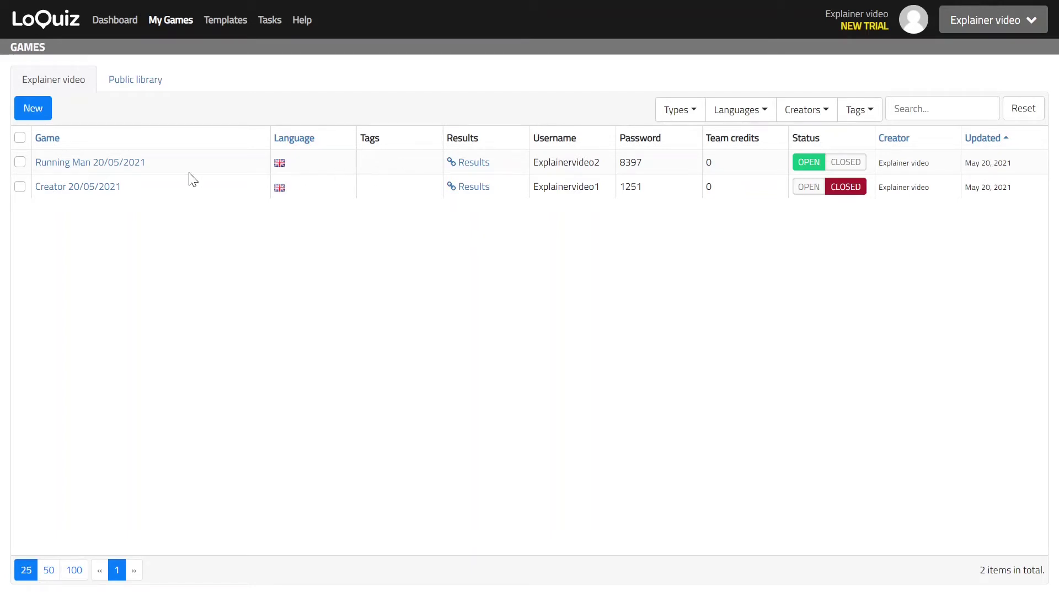
pyautogui.click(42, 114)
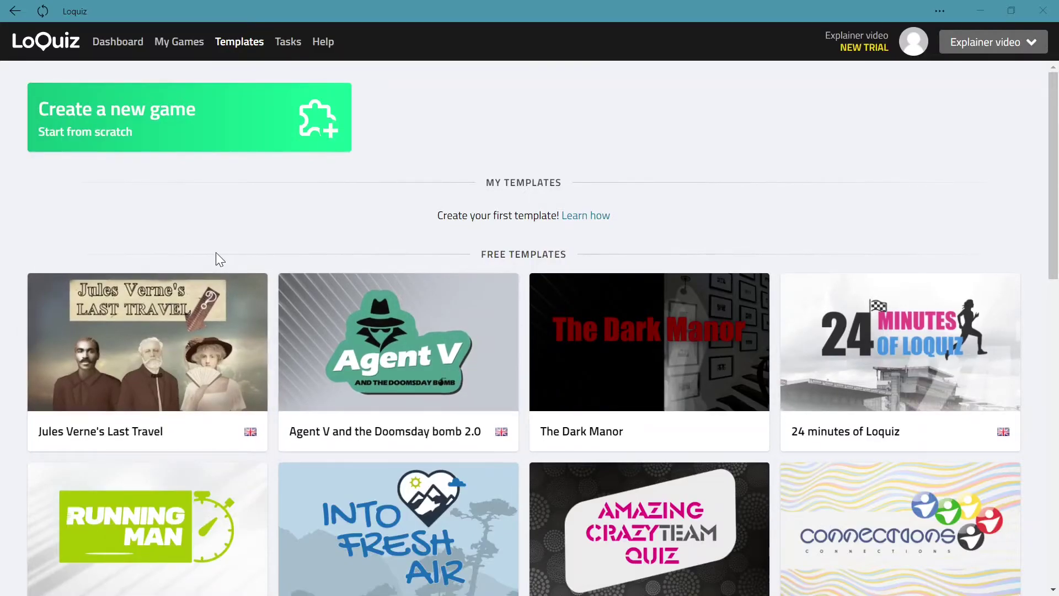
# Step: Create a game from scratch and filter the task library to the chemistry tag
pyautogui.click(176, 130)
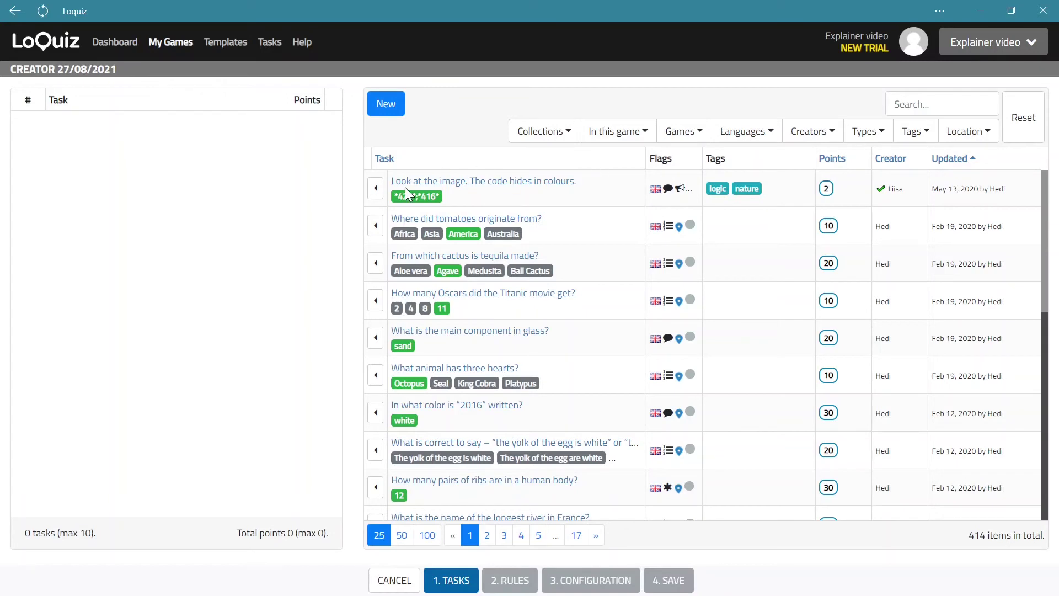
pyautogui.click(540, 131)
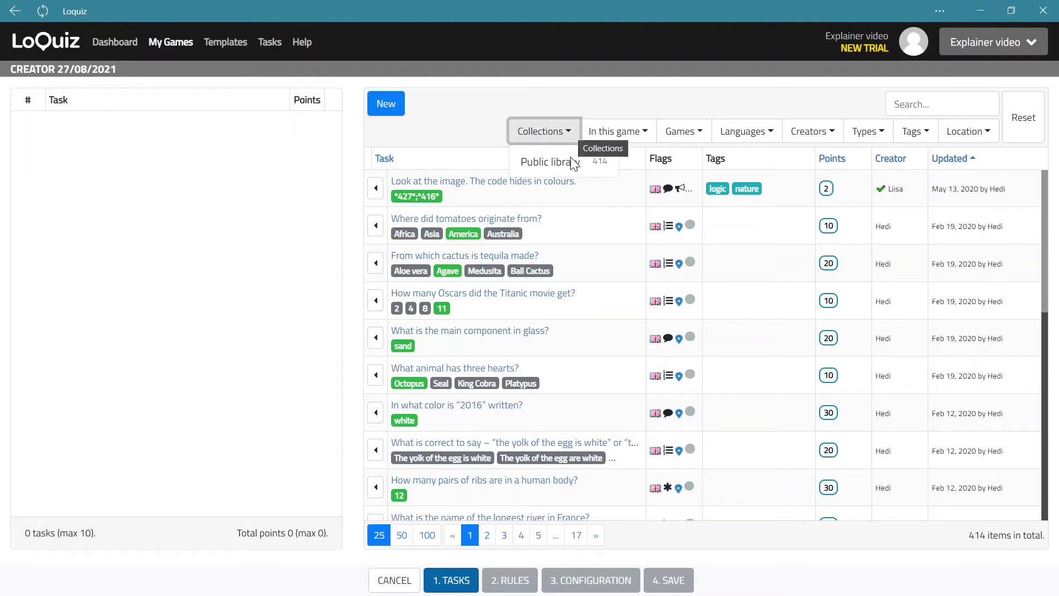
pyautogui.click(915, 133)
pyautogui.scroll(-1, 946, 286)
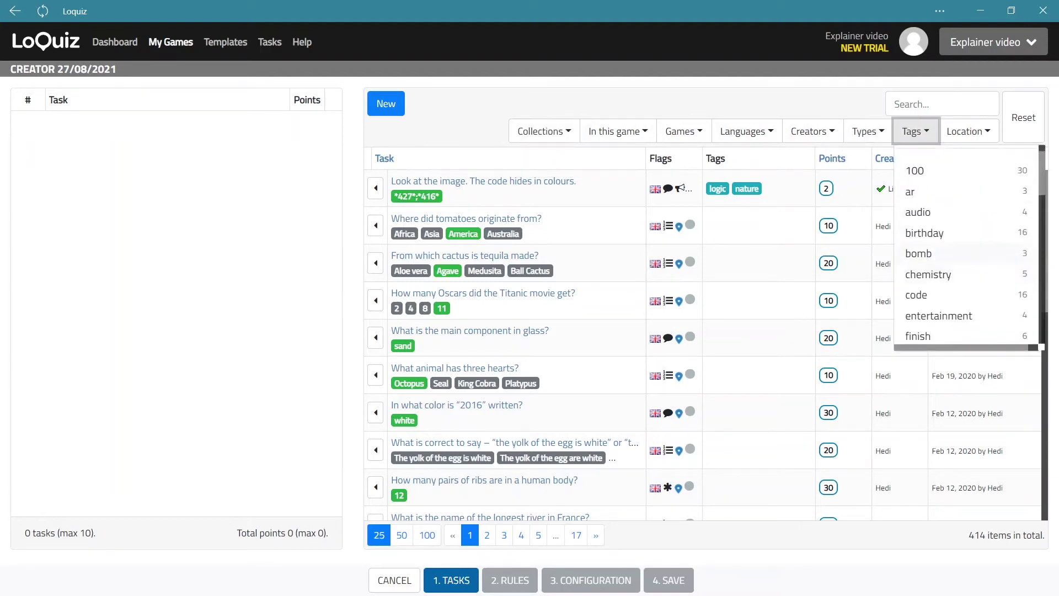
pyautogui.click(936, 276)
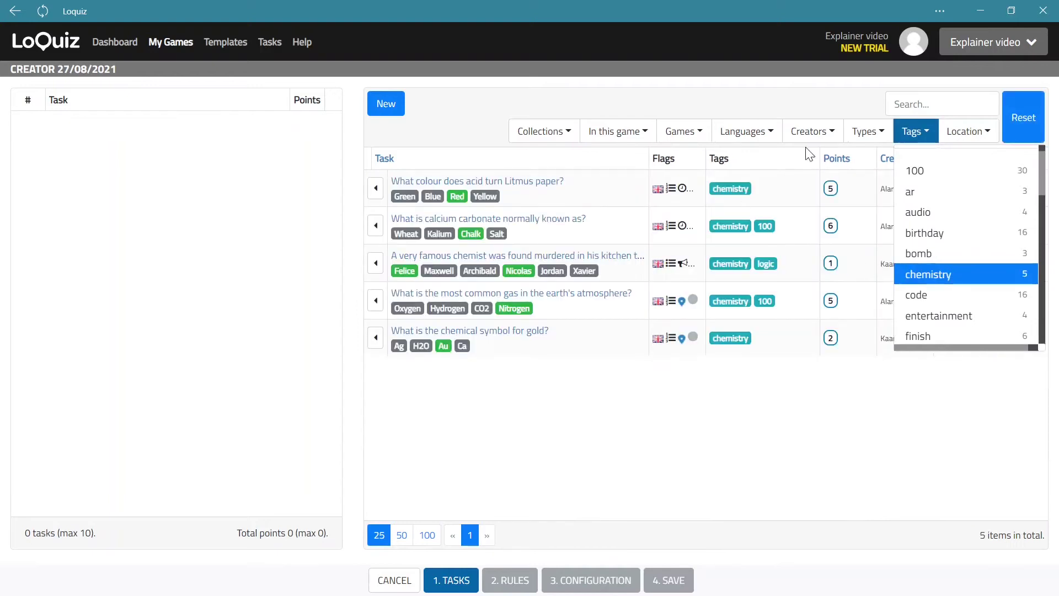
pyautogui.click(918, 135)
# Step: Add the litmus paper, calcium carbonate, murdered chemist and most common gas tasks
pyautogui.click(375, 188)
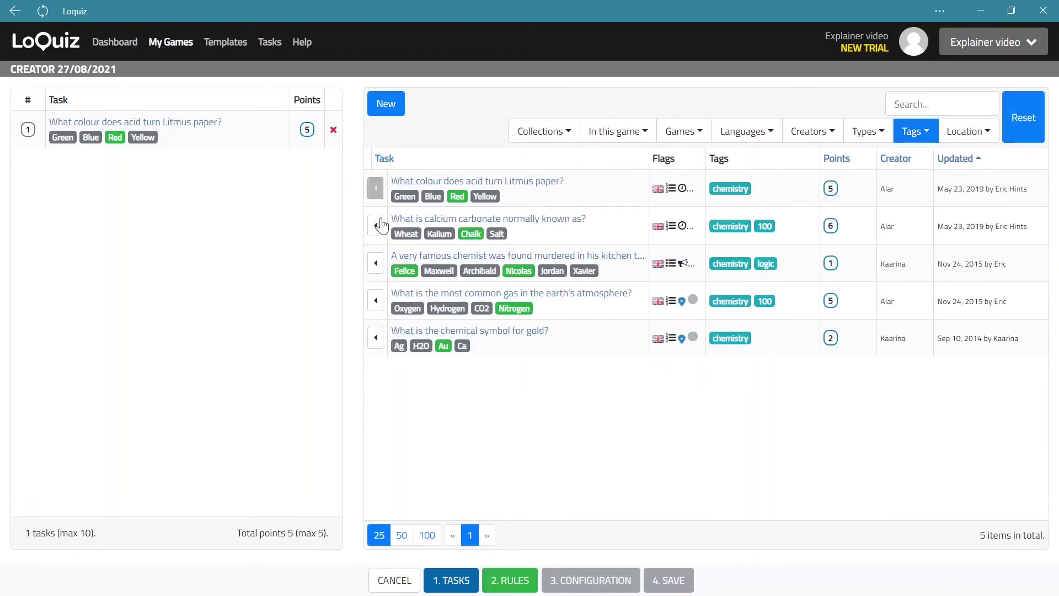
pyautogui.click(376, 225)
pyautogui.click(376, 262)
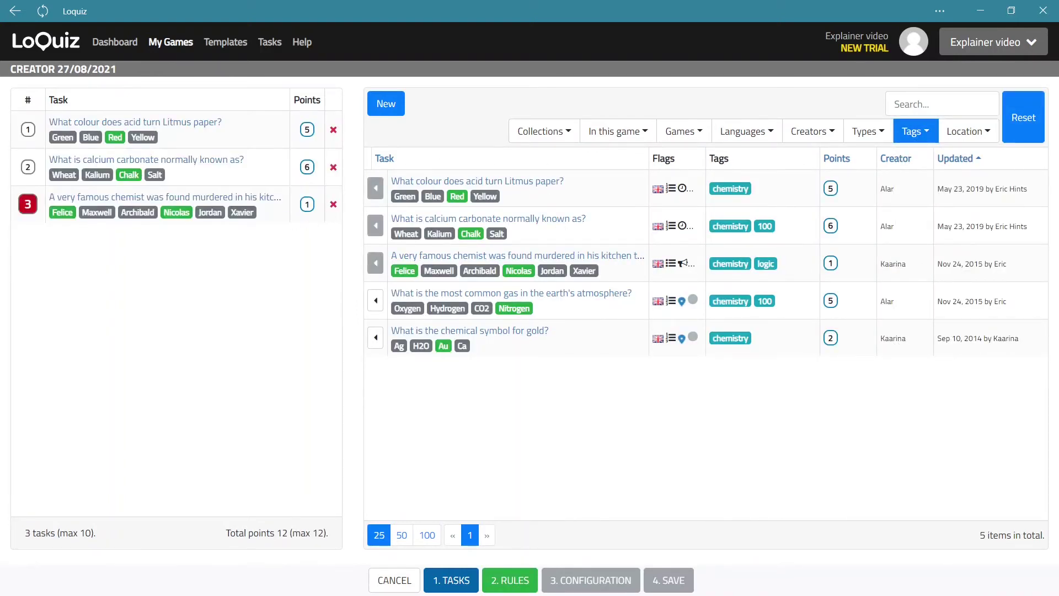
pyautogui.click(376, 302)
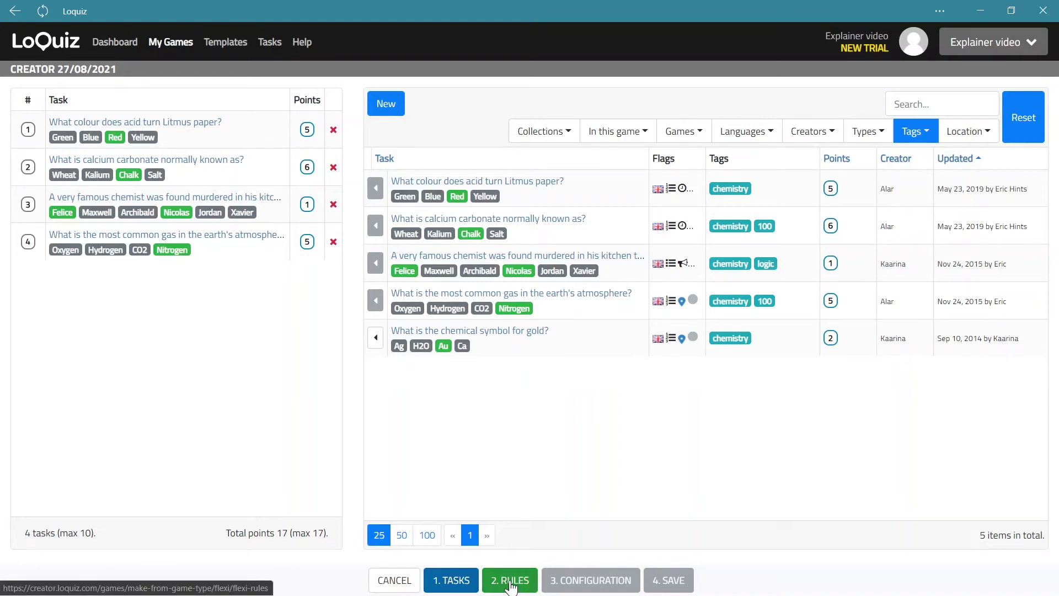
# Step: On the Rules step, resize the map, task table and rule editor panels
pyautogui.click(510, 582)
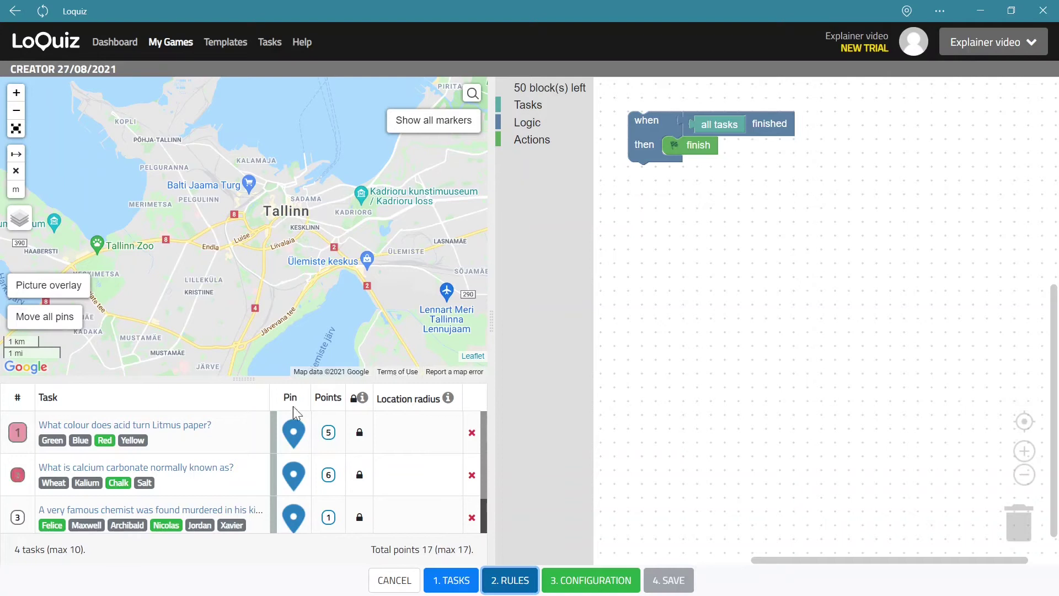
pyautogui.moveTo(287, 379); pyautogui.dragTo(271, 287)
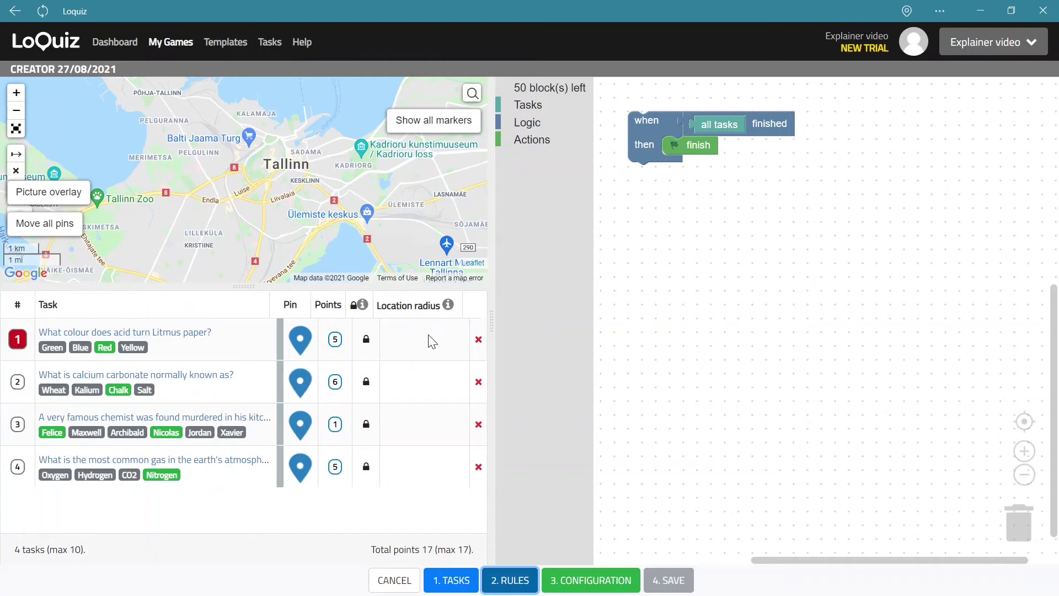
pyautogui.moveTo(255, 288); pyautogui.dragTo(260, 327)
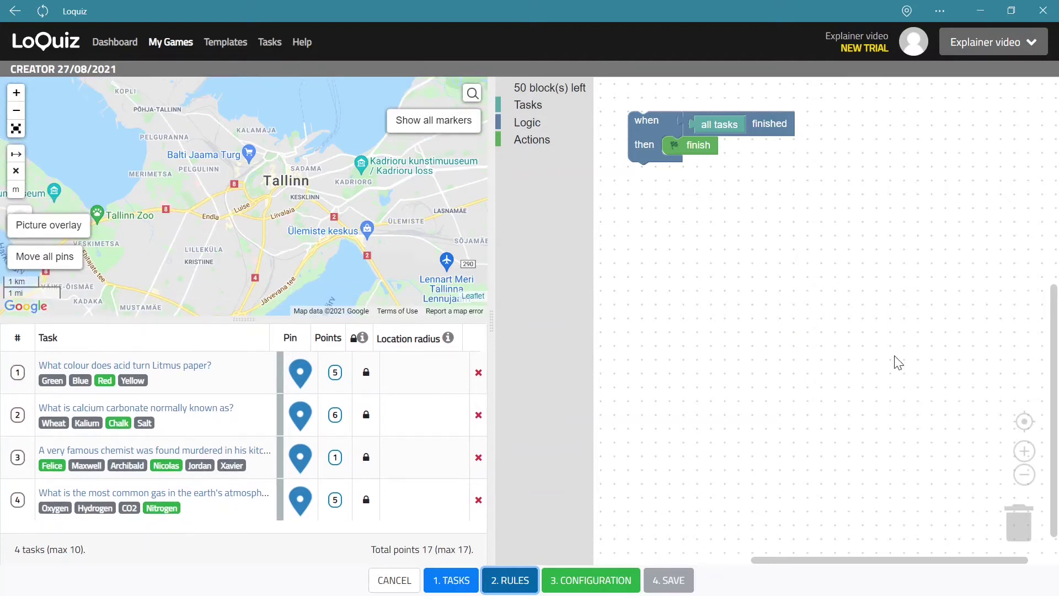
pyautogui.moveTo(493, 319); pyautogui.dragTo(434, 320)
pyautogui.moveTo(604, 217); pyautogui.dragTo(720, 401)
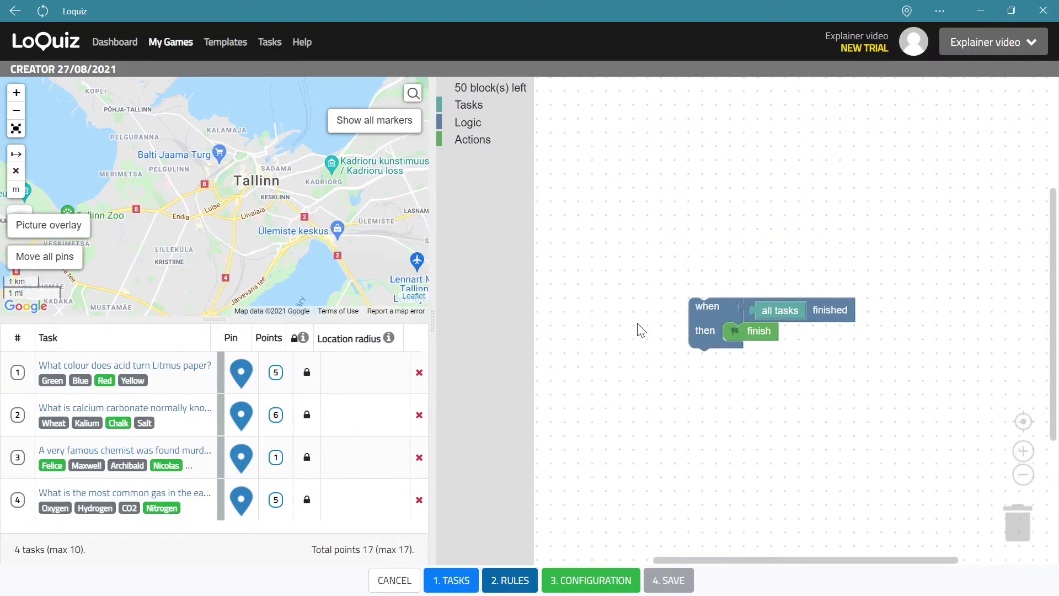
pyautogui.moveTo(640, 330); pyautogui.dragTo(630, 342)
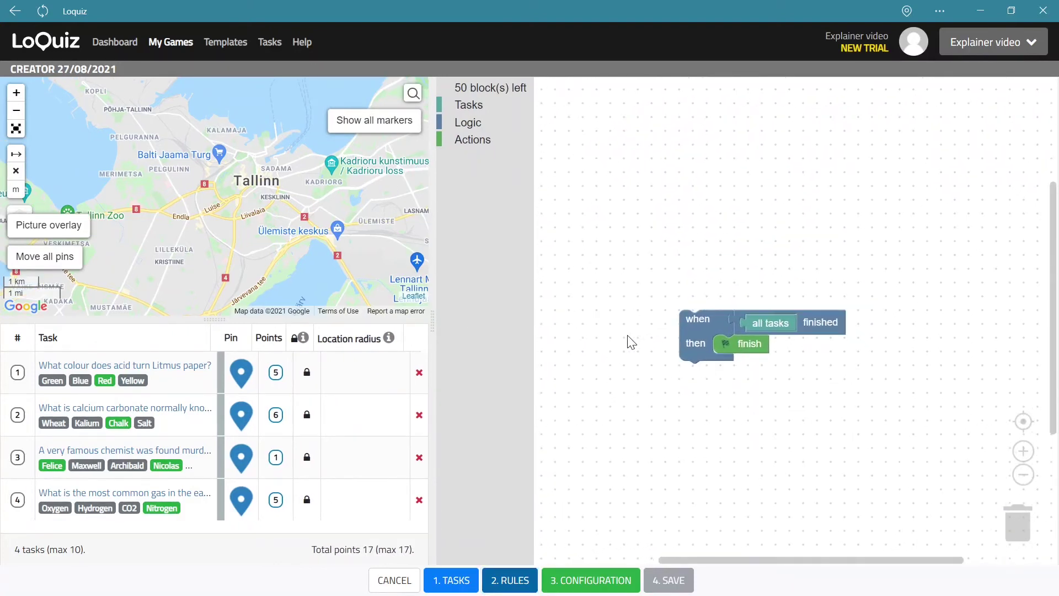
# Step: Inspect the Actions blocks: show in list, show on map and open for answering
pyautogui.click(463, 140)
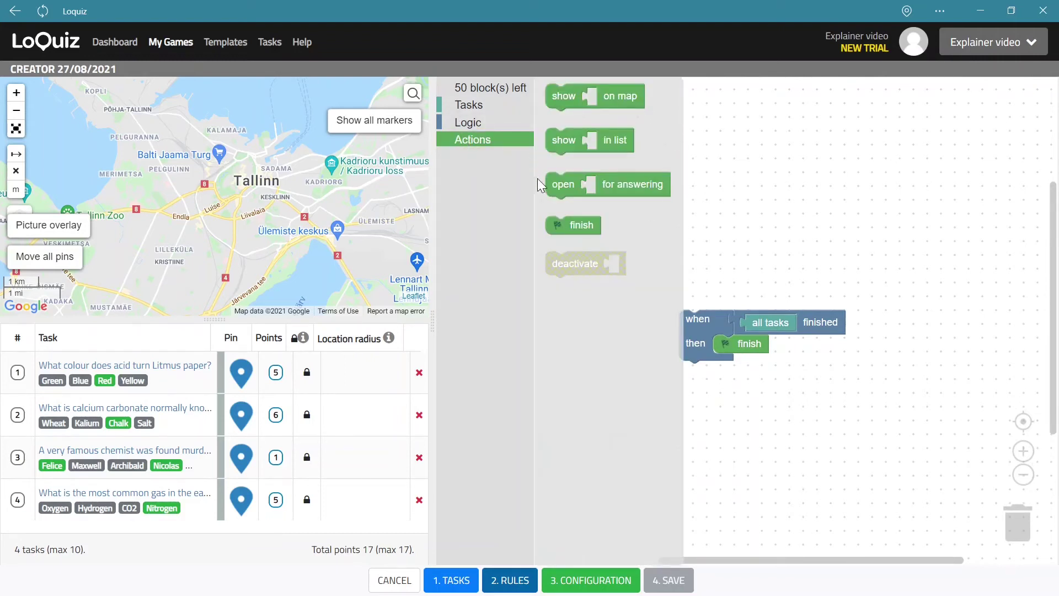
pyautogui.click(554, 137)
pyautogui.click(574, 99)
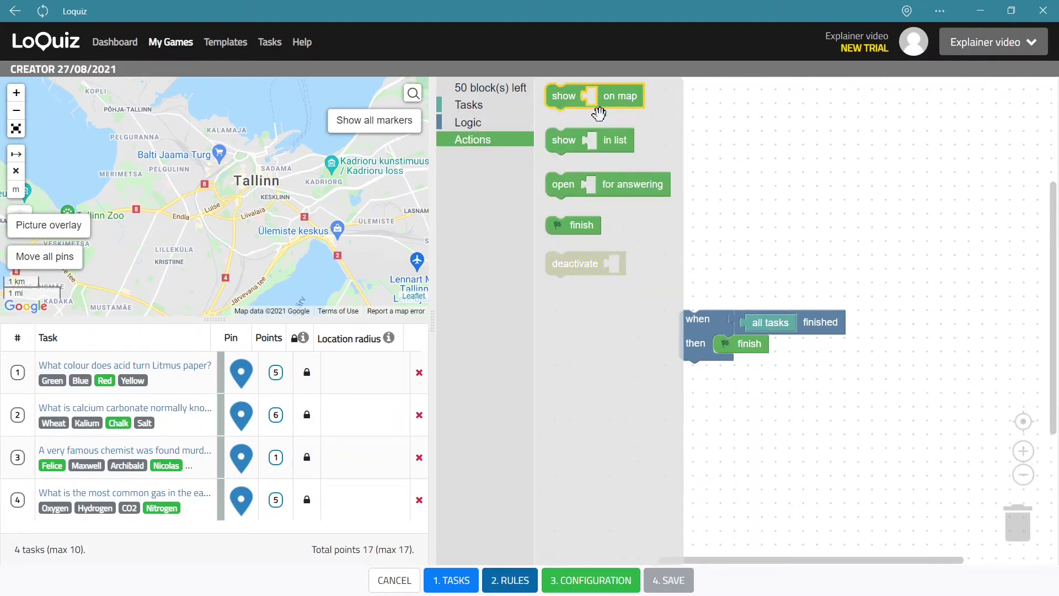
pyautogui.click(590, 142)
pyautogui.click(586, 188)
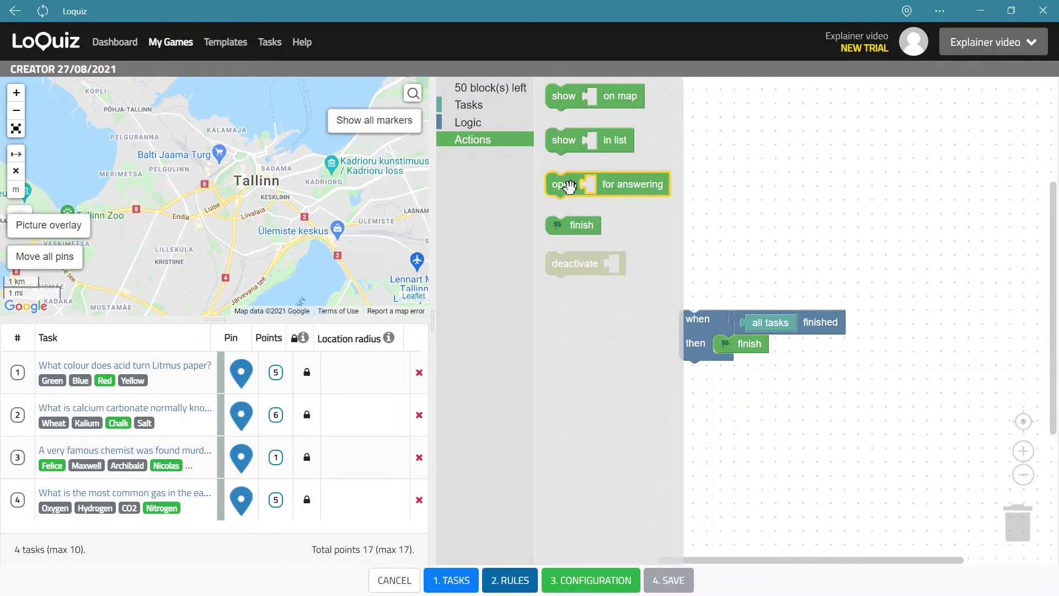
pyautogui.click(724, 220)
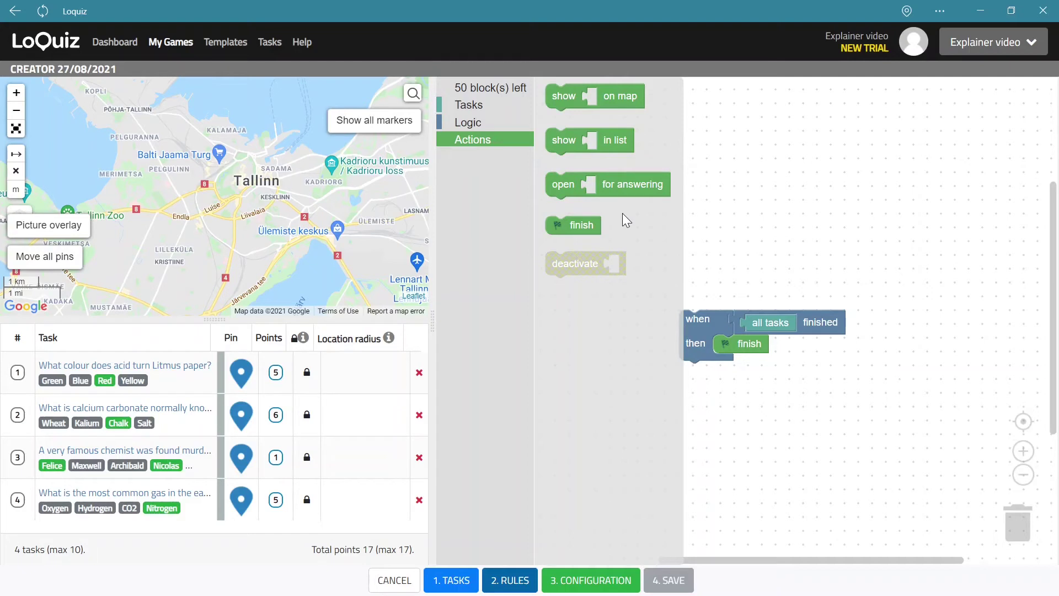
pyautogui.click(602, 191)
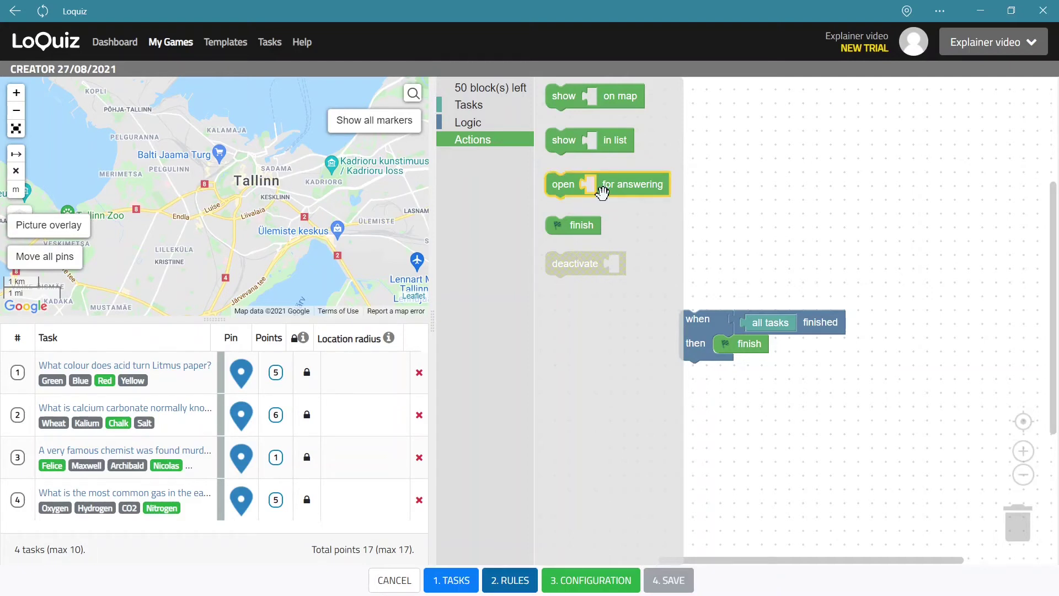
pyautogui.click(648, 222)
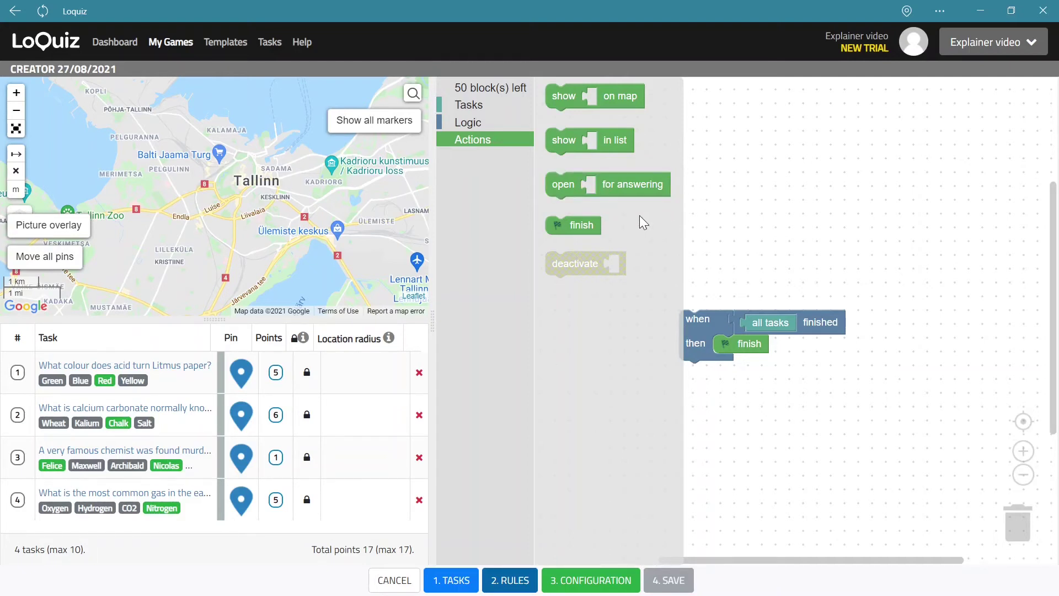
pyautogui.click(606, 171)
pyautogui.click(599, 148)
pyautogui.click(488, 173)
# Step: Inspect the Logic blocks: when/then, finished, timer, answer is correct and odometer
pyautogui.click(462, 126)
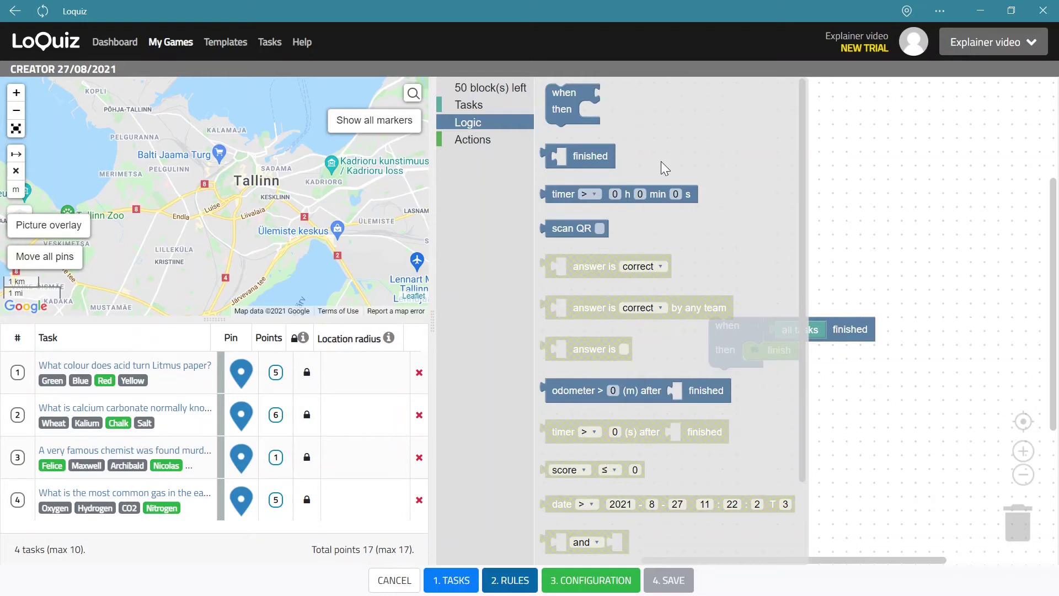
pyautogui.click(579, 96)
pyautogui.click(579, 157)
pyautogui.click(575, 197)
pyautogui.scroll(-3, 646, 317)
pyautogui.click(651, 191)
pyautogui.click(585, 310)
pyautogui.scroll(-1, 590, 309)
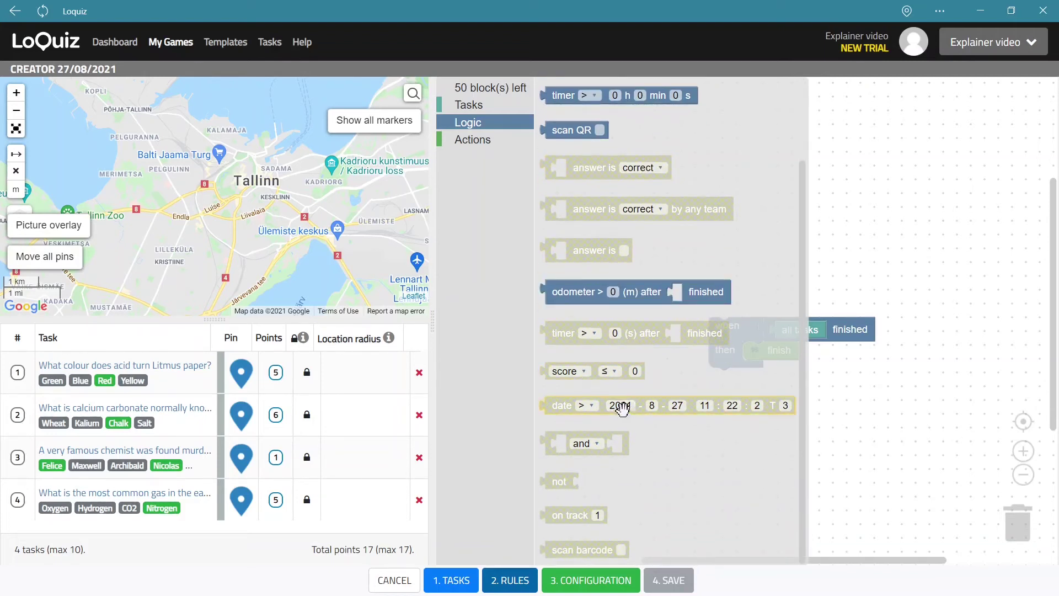
pyautogui.scroll(4, 618, 393)
pyautogui.click(693, 257)
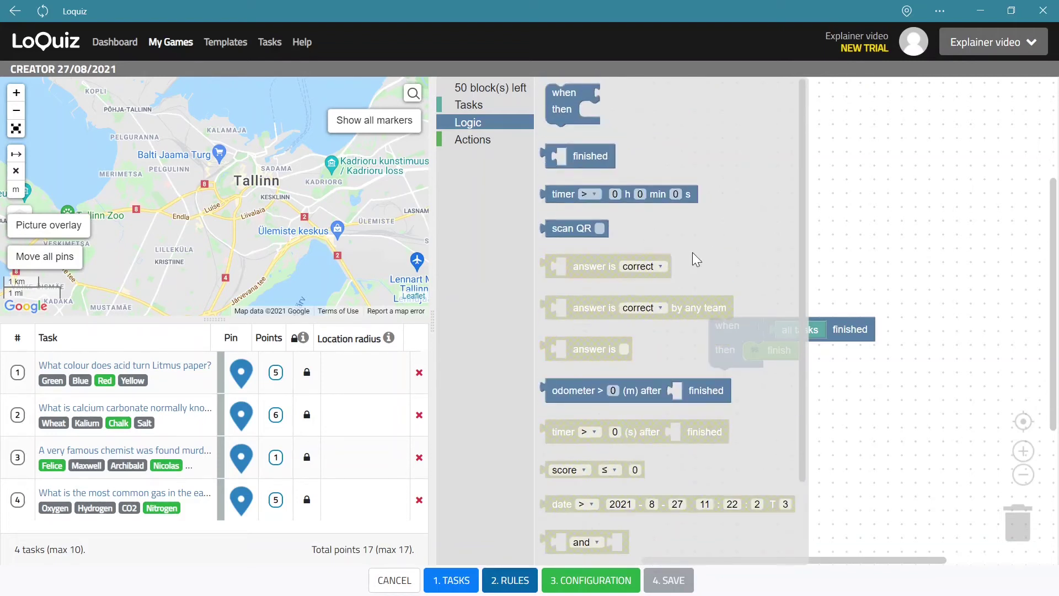
# Step: Inspect the game's task blocks and pan the map south toward Ülemiste lake
pyautogui.click(457, 105)
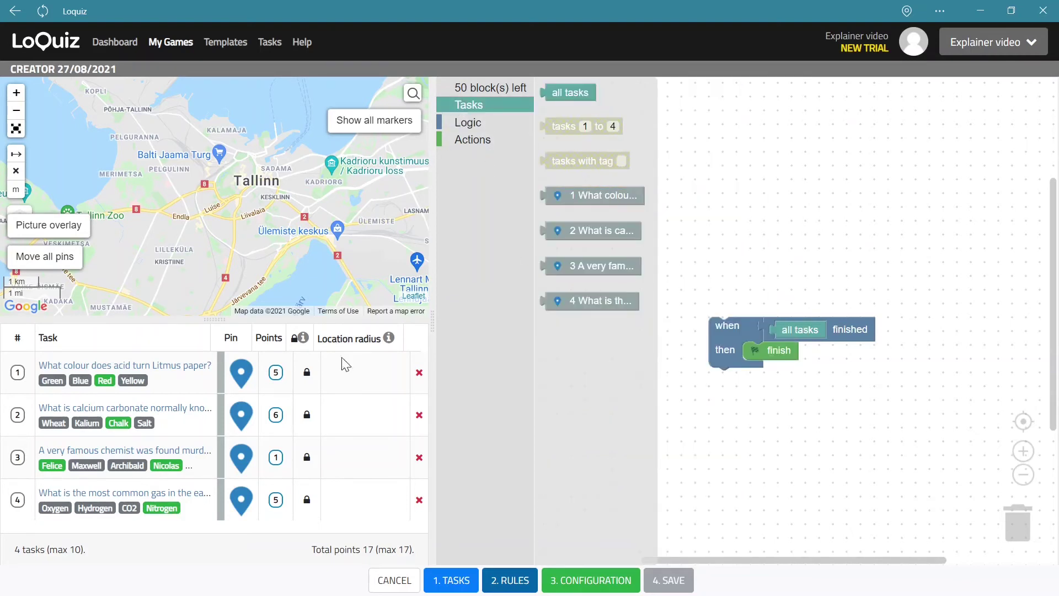
pyautogui.click(586, 198)
pyautogui.moveTo(216, 234); pyautogui.dragTo(242, 194)
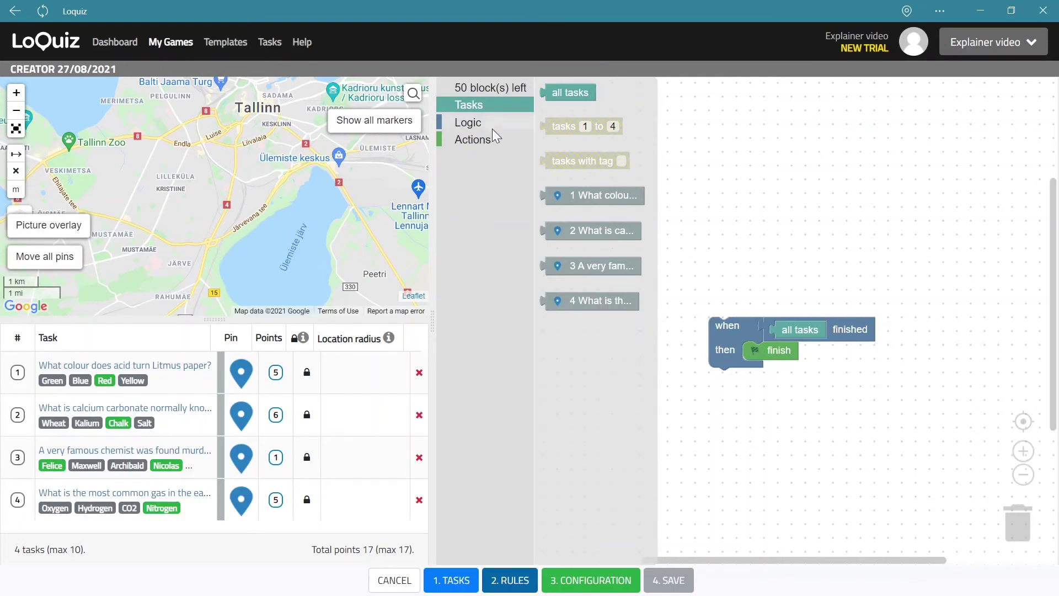
# Step: Add a 'show on map' action above the finish rule and fill it with 'all tasks'
pyautogui.click(456, 142)
pyautogui.click(566, 100)
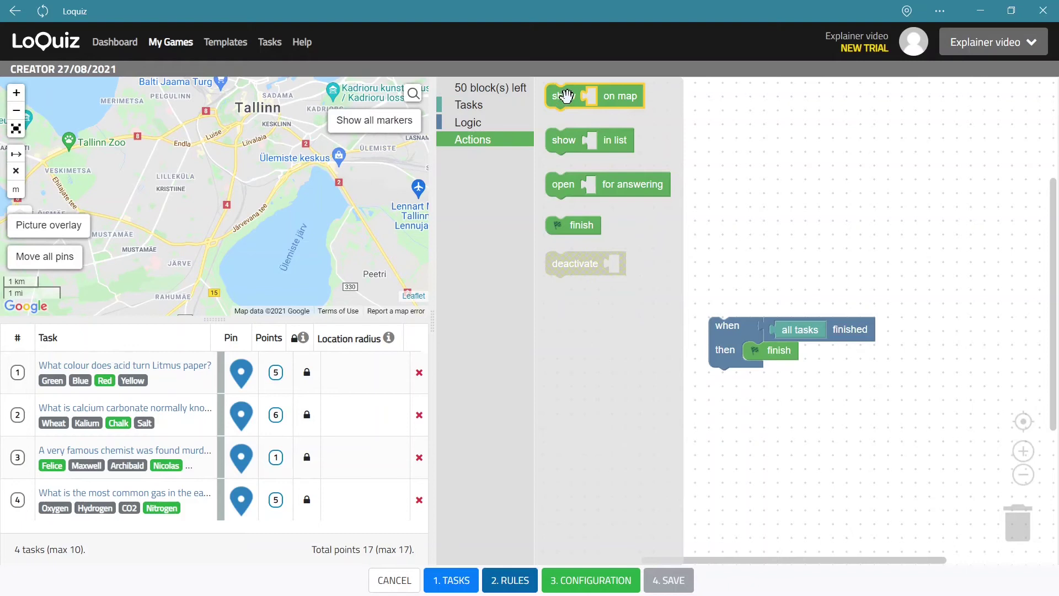
pyautogui.moveTo(567, 94); pyautogui.dragTo(758, 178)
pyautogui.click(470, 126)
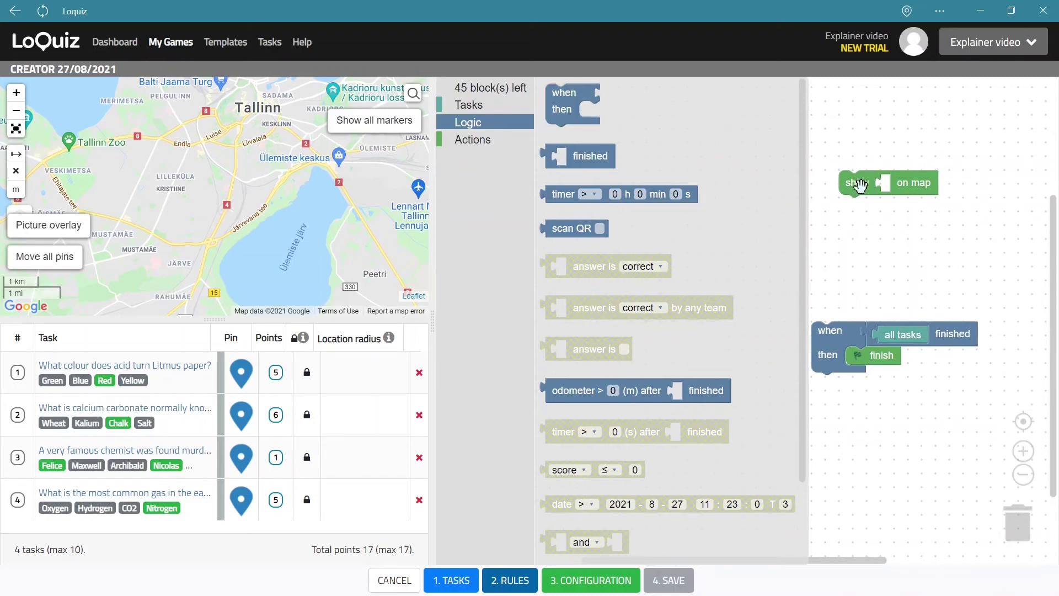
pyautogui.moveTo(860, 182); pyautogui.dragTo(846, 196)
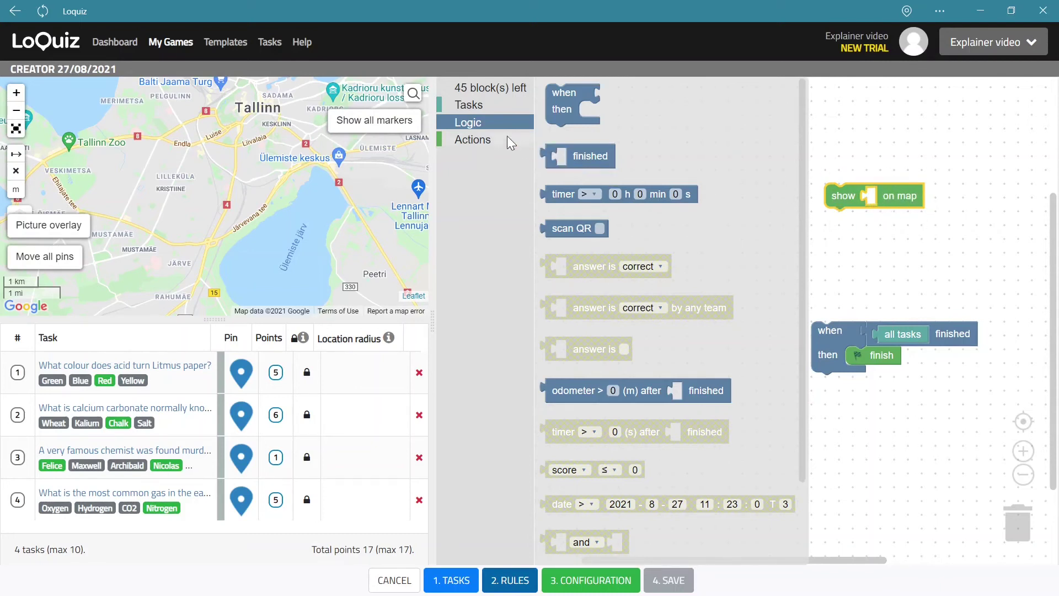
pyautogui.click(467, 106)
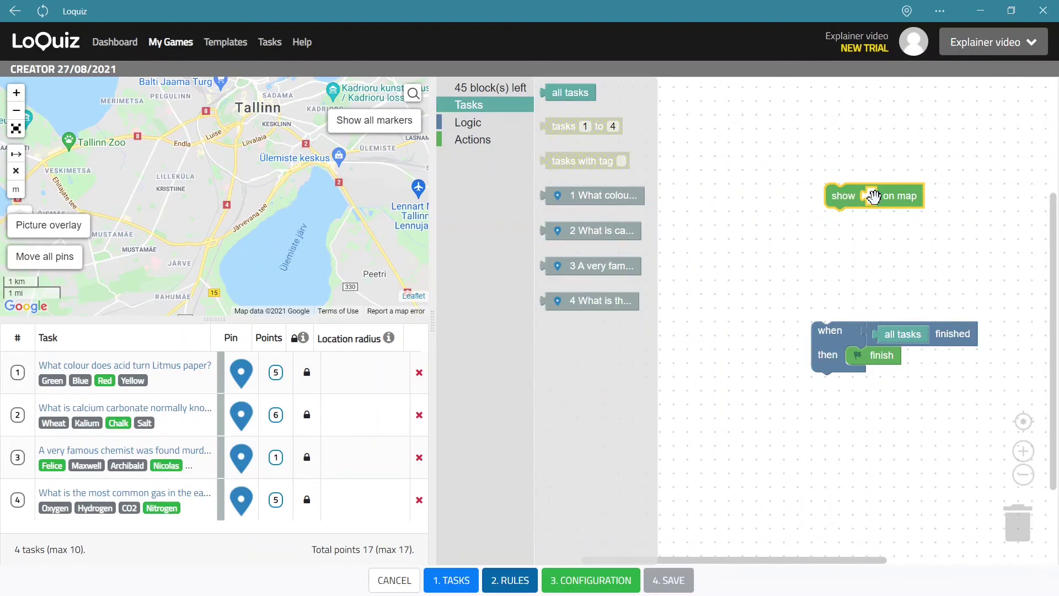
pyautogui.moveTo(563, 97); pyautogui.dragTo(802, 231)
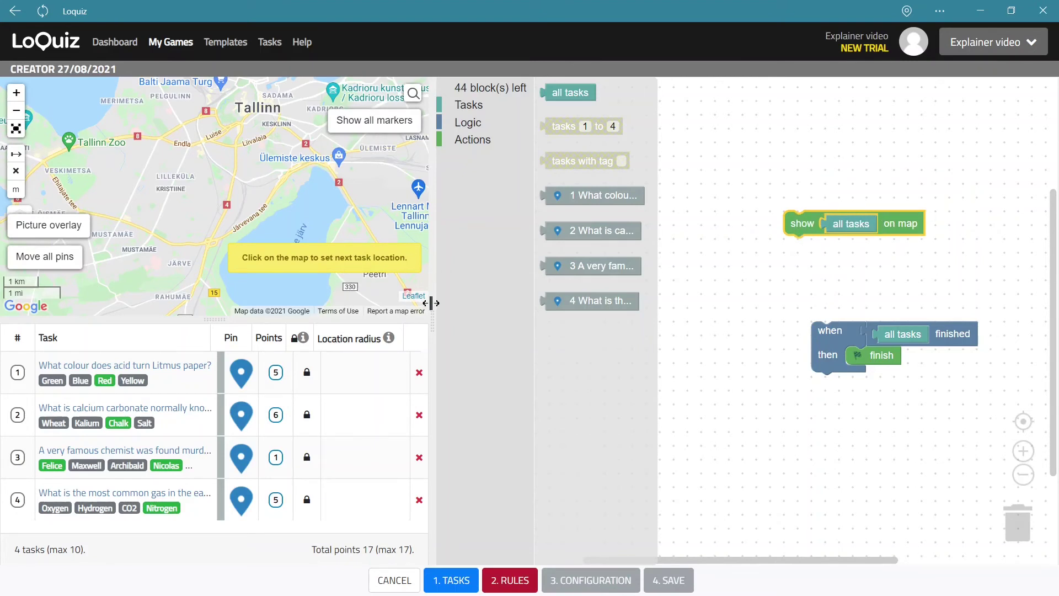
# Step: Enlarge the map panel and zoom in on the lake shore by Järvevana tee
pyautogui.moveTo(440, 312); pyautogui.dragTo(525, 312)
pyautogui.moveTo(266, 316); pyautogui.dragTo(263, 353)
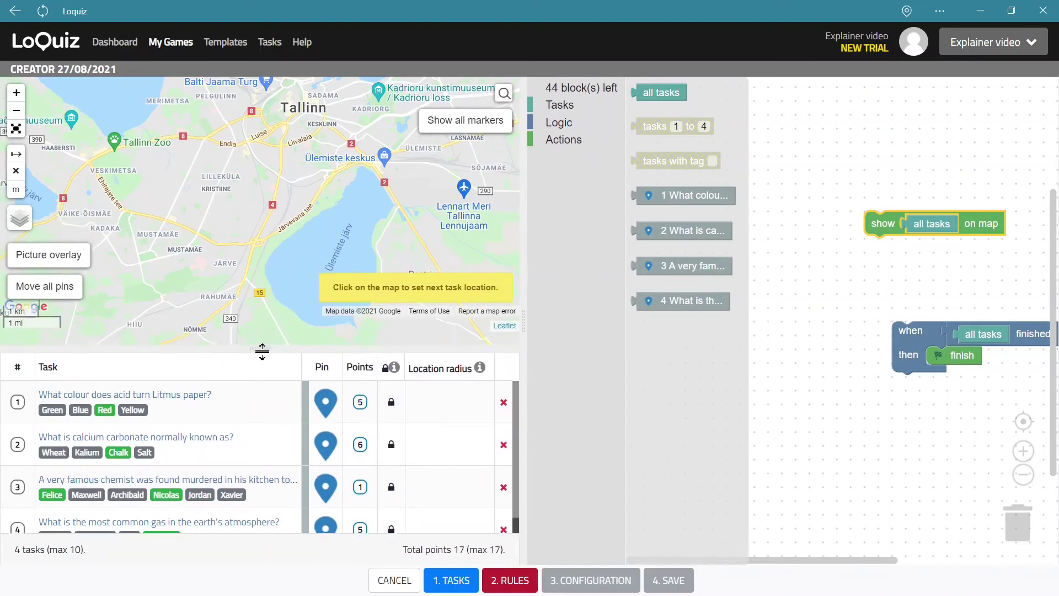
pyautogui.scroll(2, 243, 270)
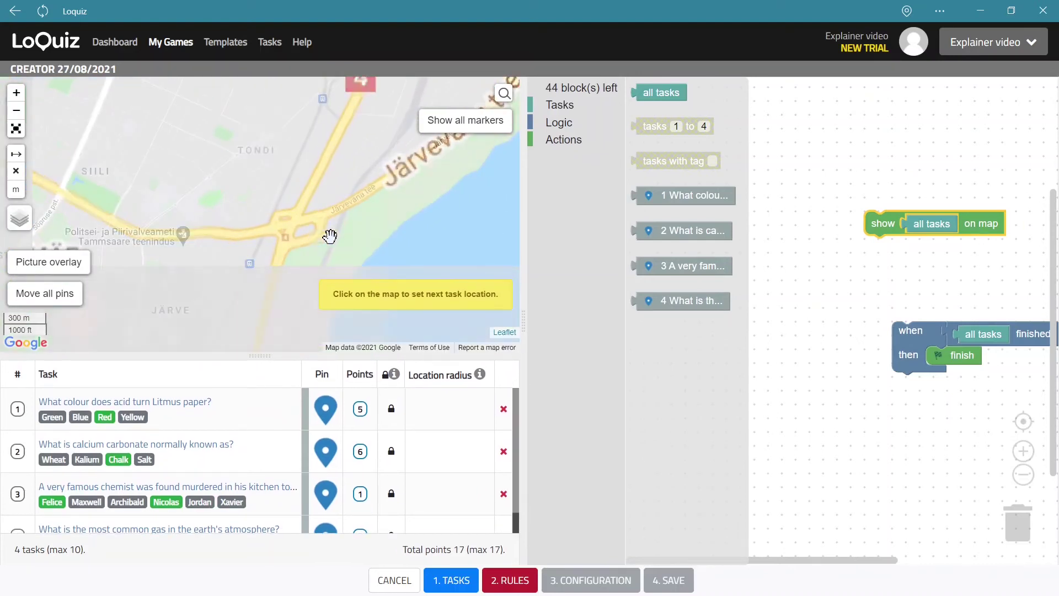
pyautogui.moveTo(343, 234); pyautogui.dragTo(262, 223)
pyautogui.scroll(1, 284, 219)
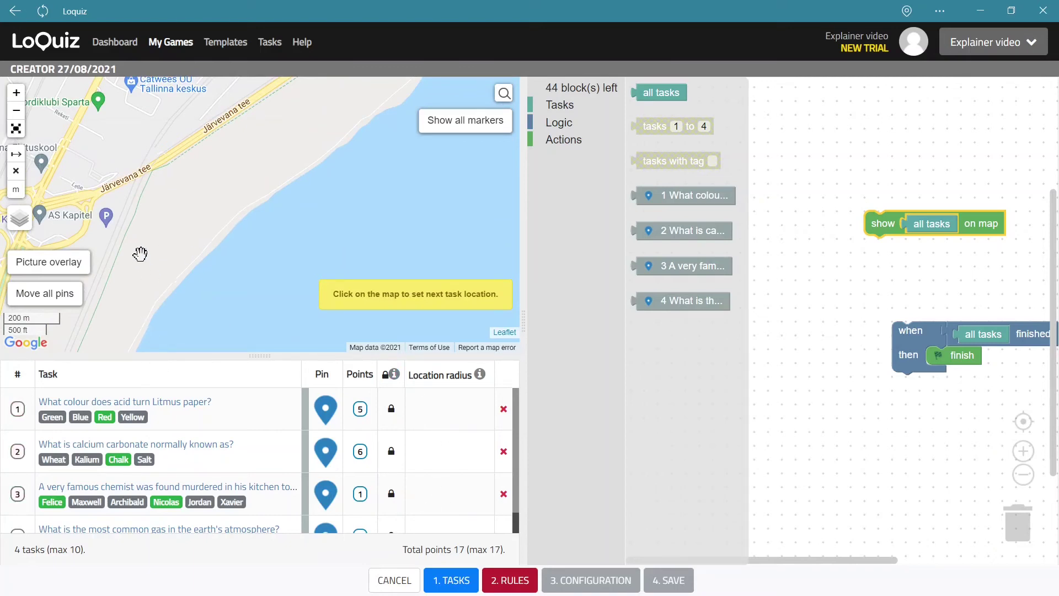
# Step: Pin tasks 1–4 along the lake shore with 10 m radii and restore the panel width
pyautogui.click(140, 252)
pyautogui.click(188, 197)
pyautogui.click(244, 164)
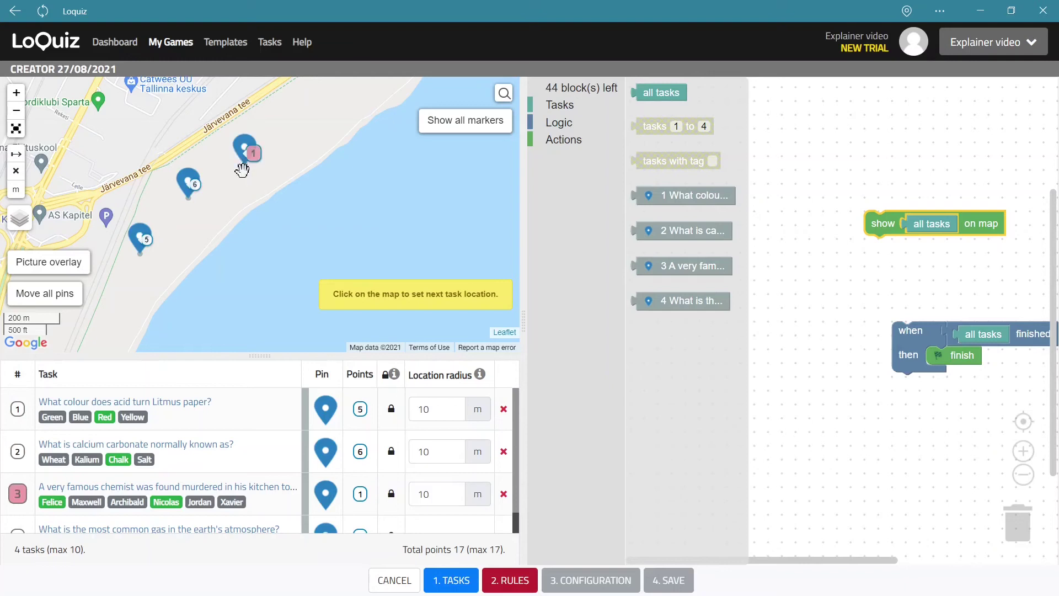
pyautogui.click(288, 136)
pyautogui.scroll(-1, 406, 444)
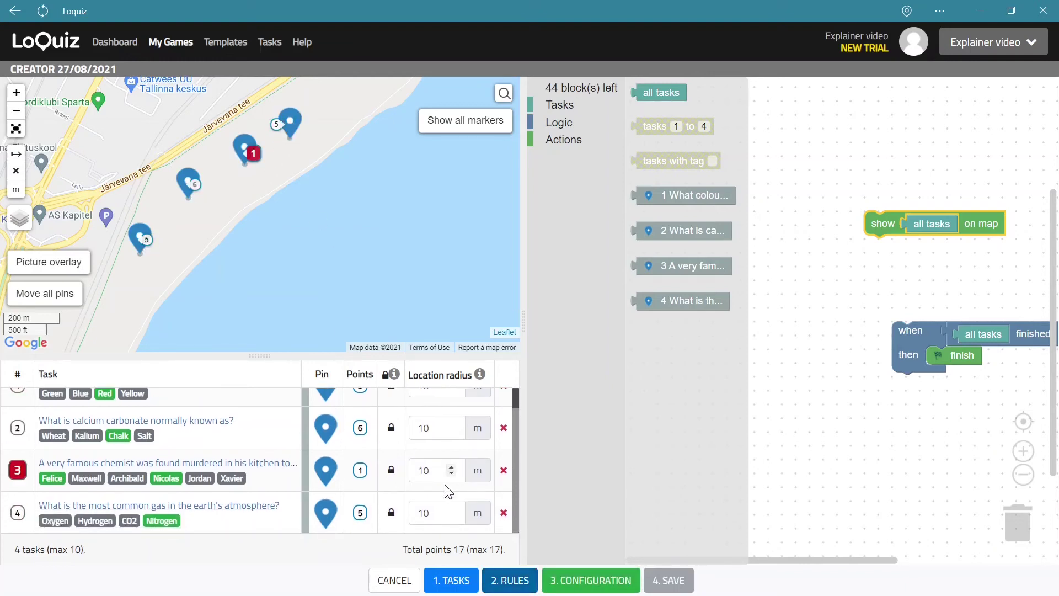
pyautogui.scroll(5, 198, 239)
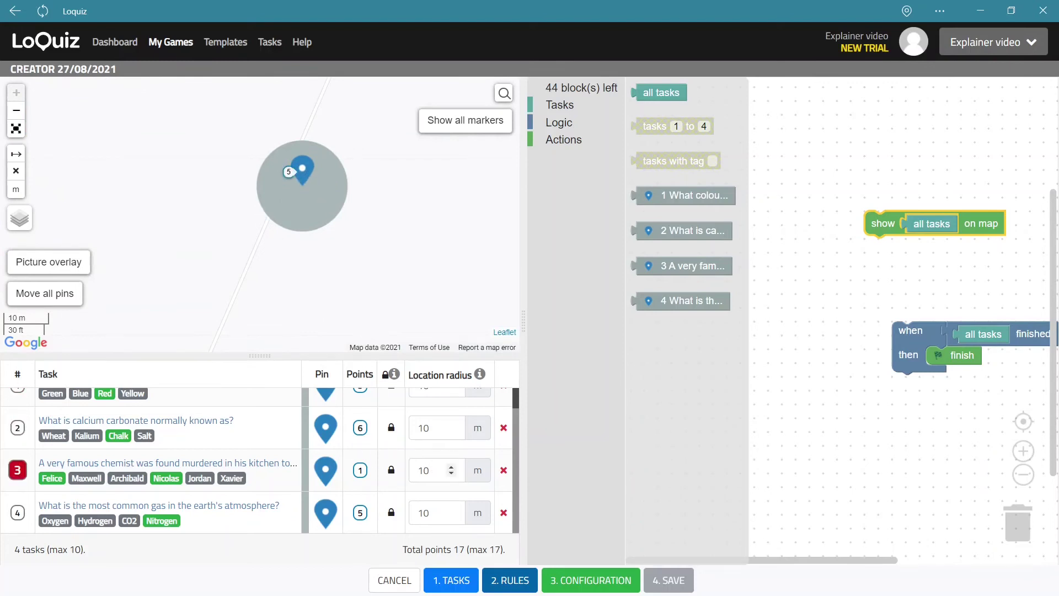
pyautogui.scroll(1, 166, 469)
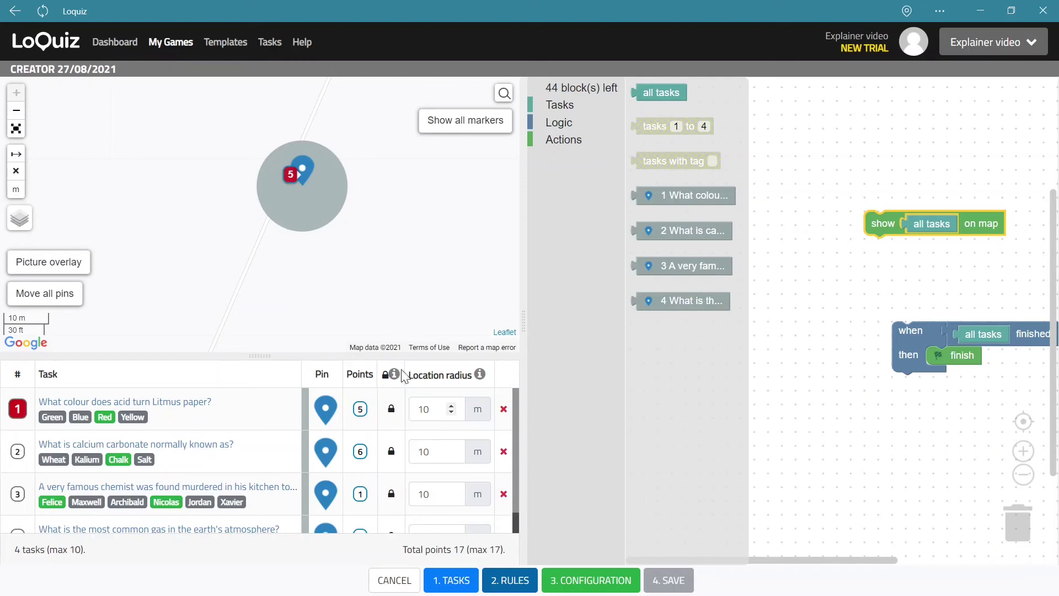
pyautogui.scroll(-3, 359, 254)
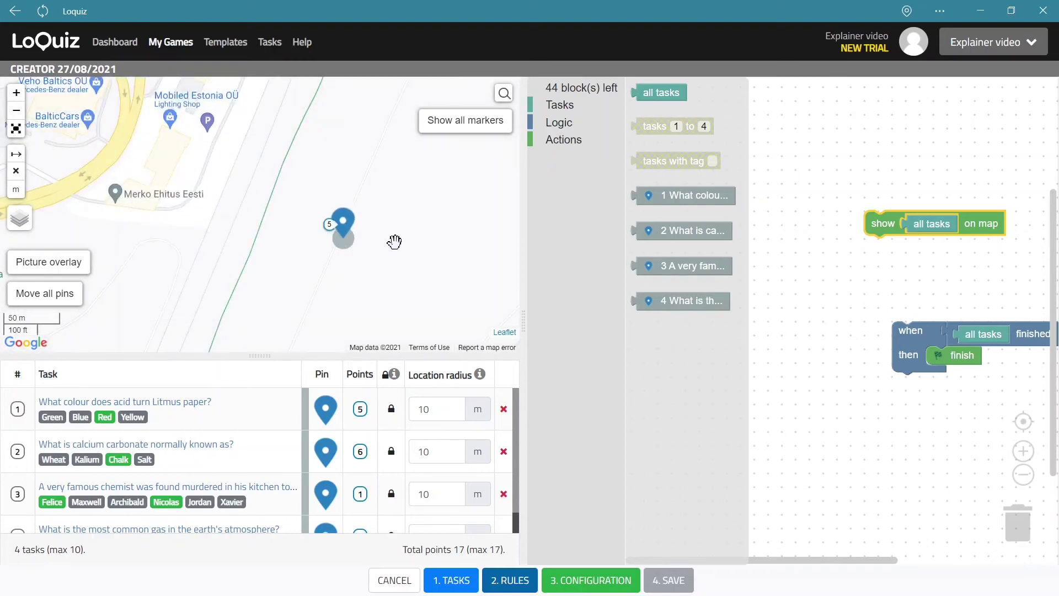
pyautogui.scroll(-2, 284, 246)
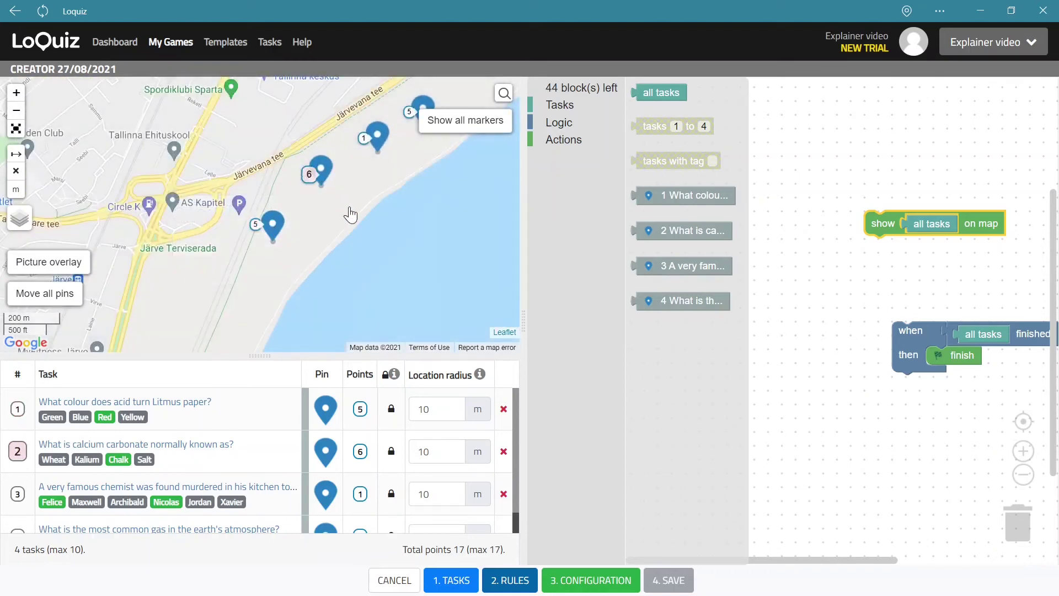
pyautogui.moveTo(407, 223); pyautogui.dragTo(323, 255)
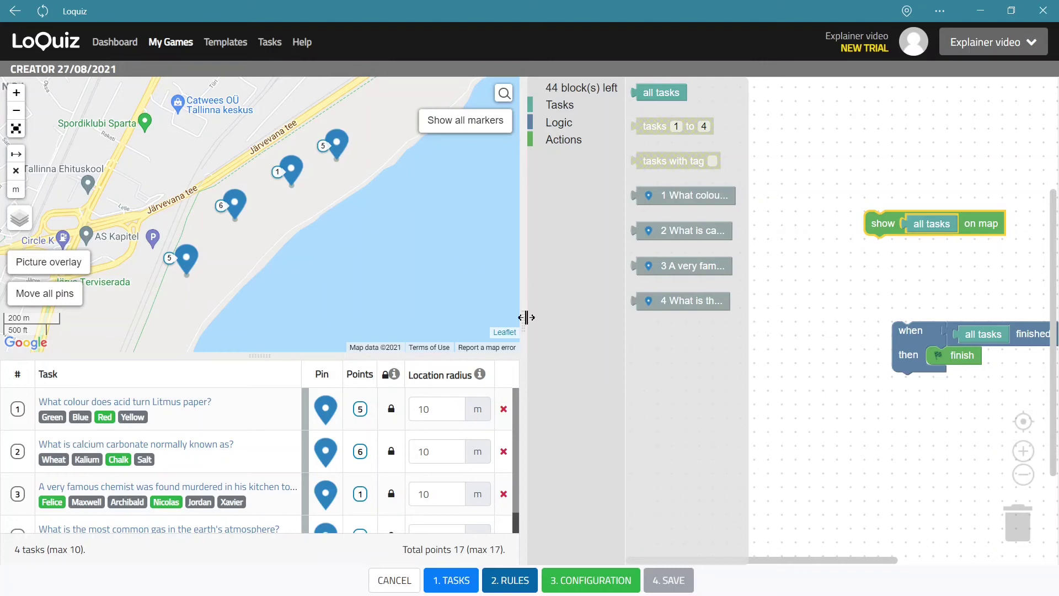
pyautogui.moveTo(526, 317); pyautogui.dragTo(432, 318)
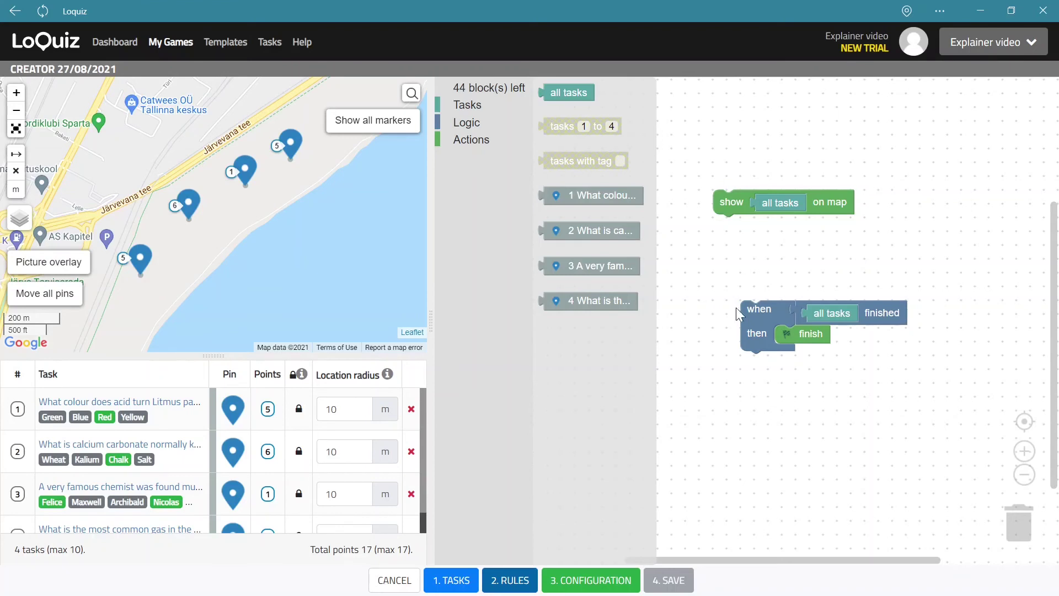
# Step: Nudge the 'when all tasks finished, then finish' rule block up and left
pyautogui.moveTo(767, 323); pyautogui.dragTo(739, 297)
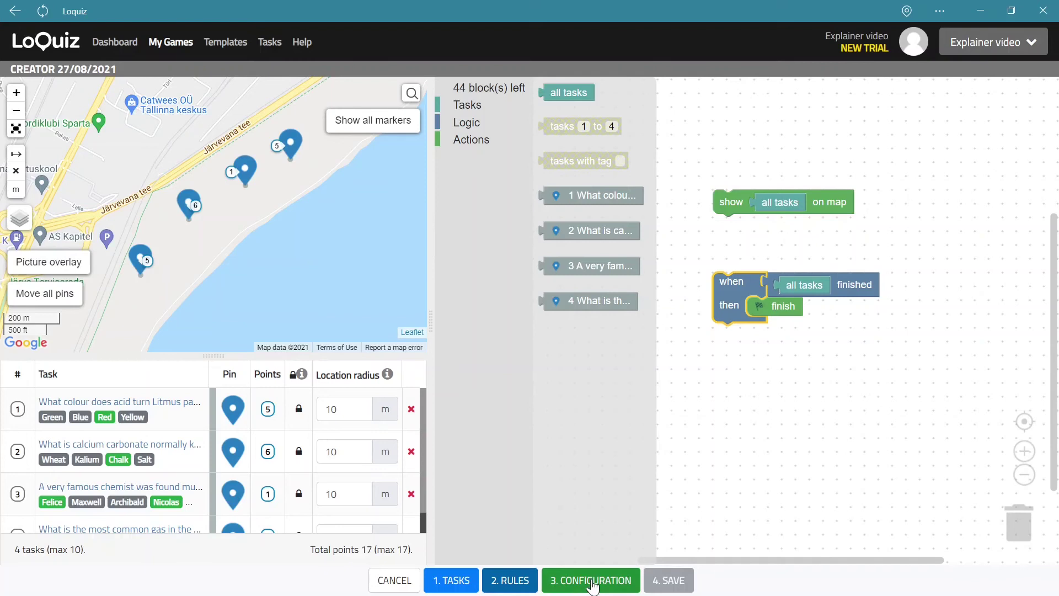
pyautogui.click(594, 587)
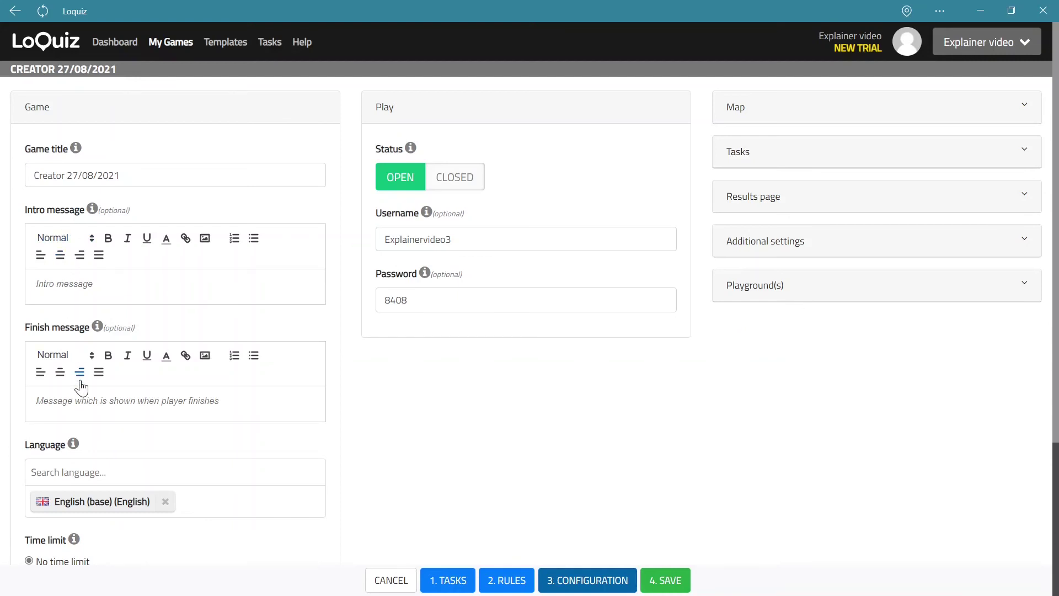
pyautogui.scroll(-4, 60, 326)
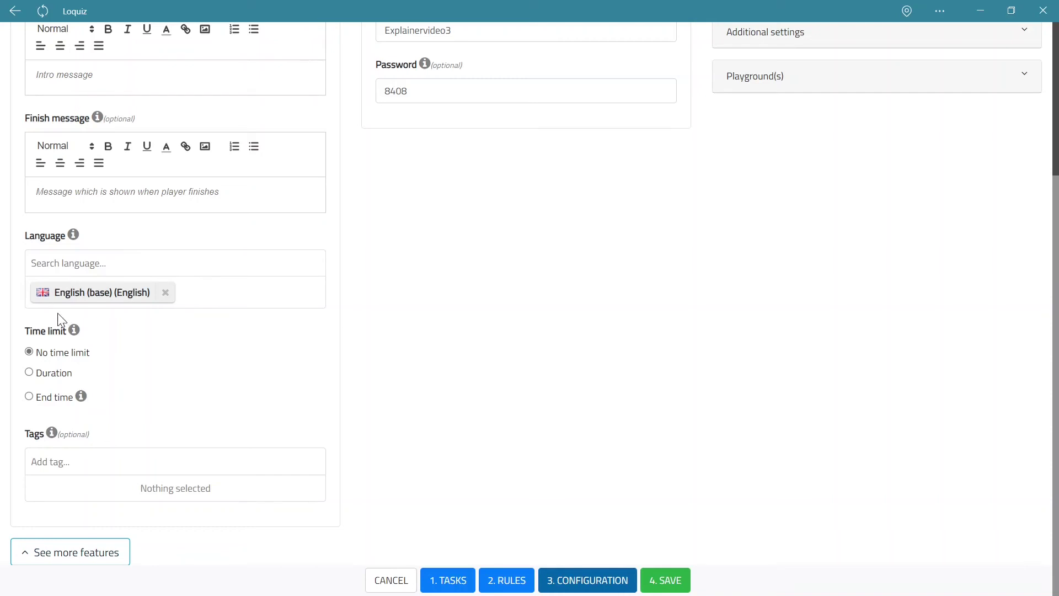
pyautogui.scroll(4, 200, 425)
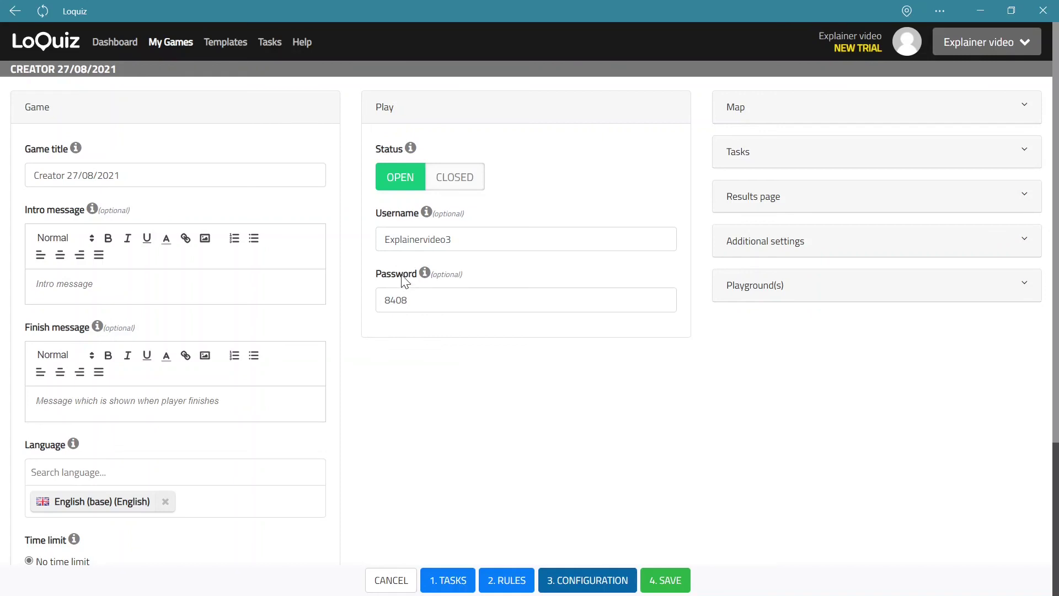
# Step: Save the Creator 27/08/2021 game and open its results page, where no teams have started
pyautogui.click(674, 583)
pyautogui.click(674, 581)
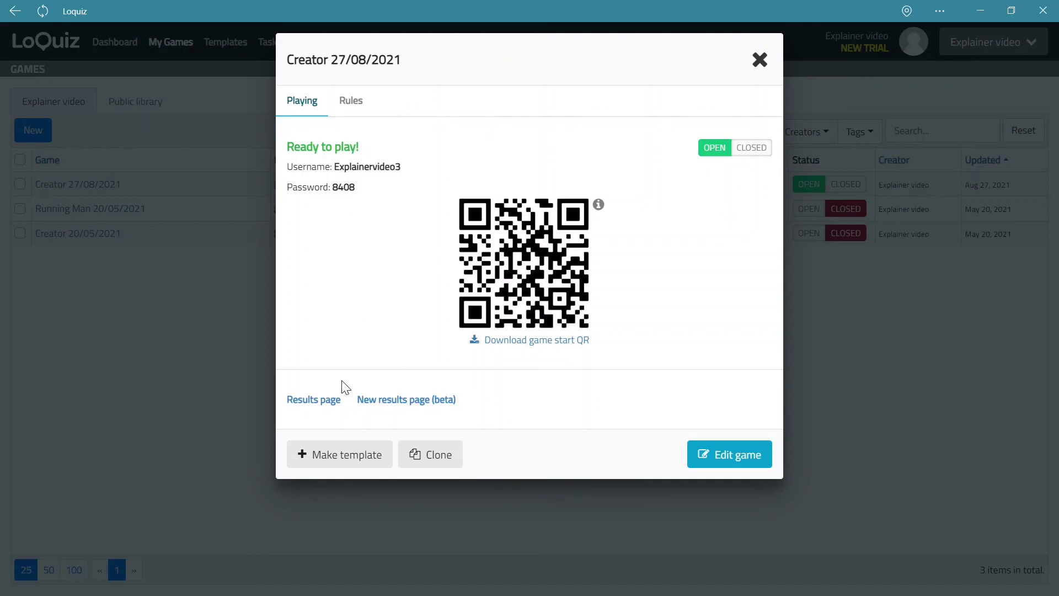
pyautogui.click(430, 399)
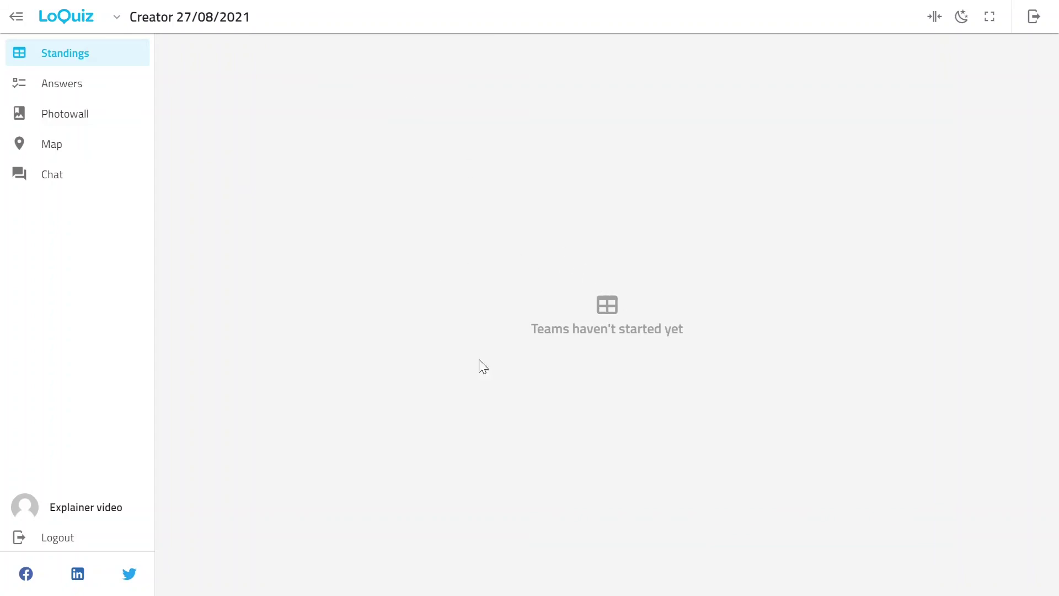
# Step: Check the answers, empty photowall, four lakeside pins on the results map, then the empty chat
pyautogui.click(65, 84)
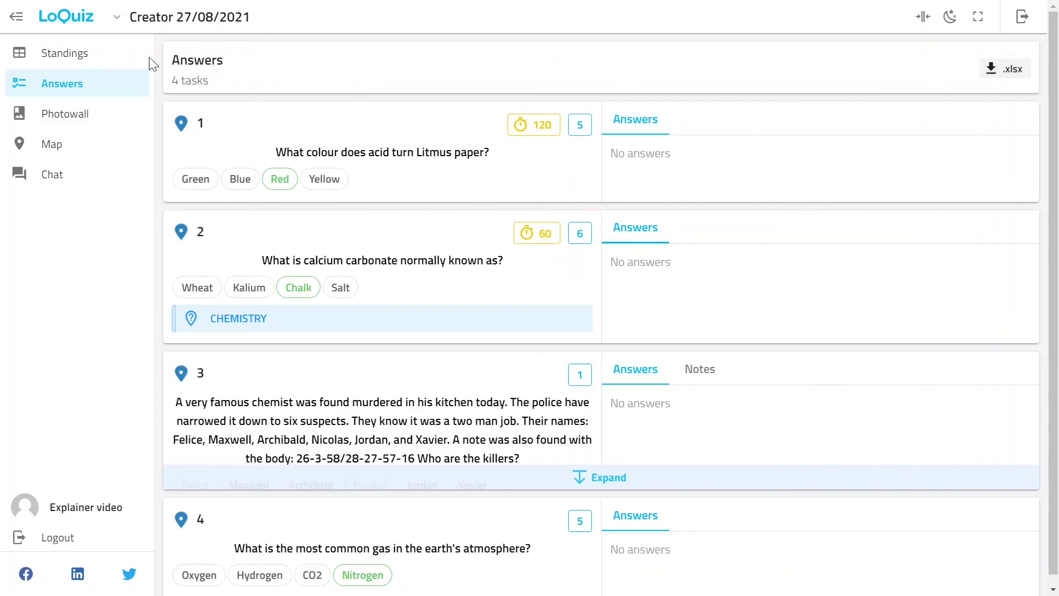
pyautogui.click(60, 122)
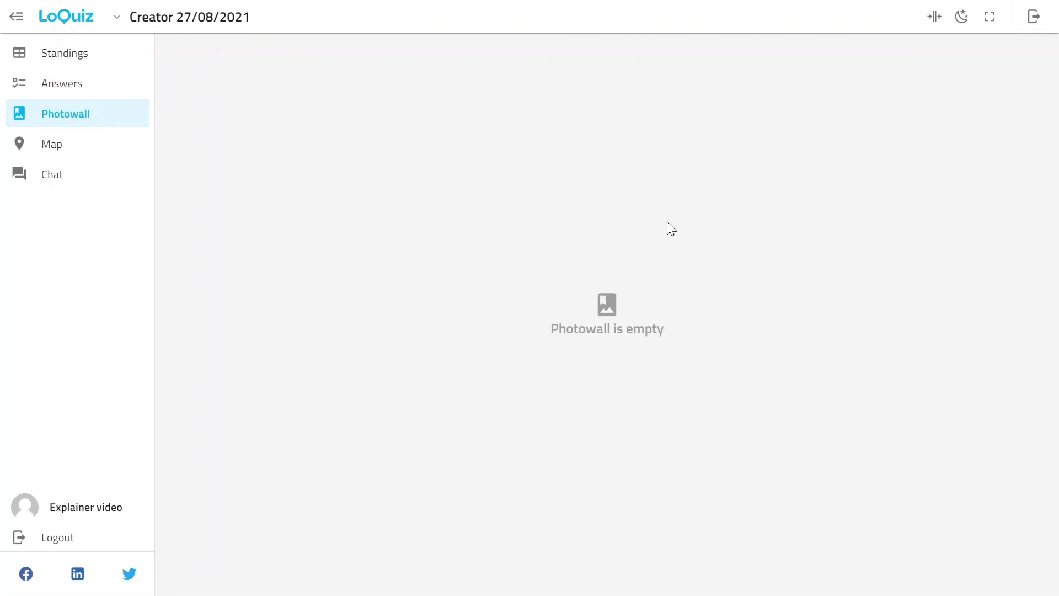
pyautogui.click(42, 145)
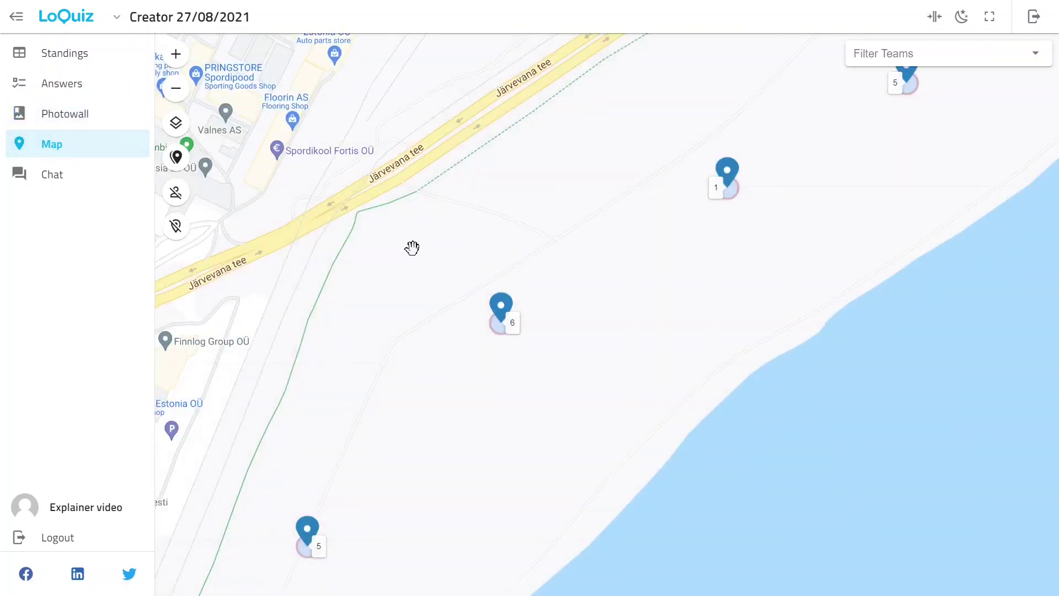
pyautogui.scroll(-1, 466, 273)
pyautogui.moveTo(584, 323); pyautogui.dragTo(563, 331)
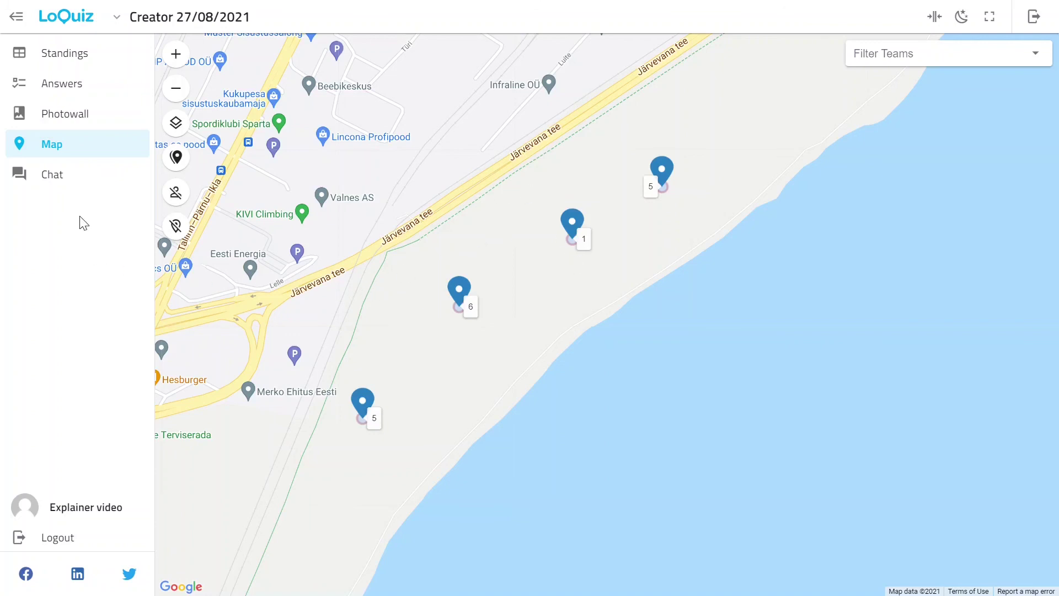
pyautogui.click(49, 185)
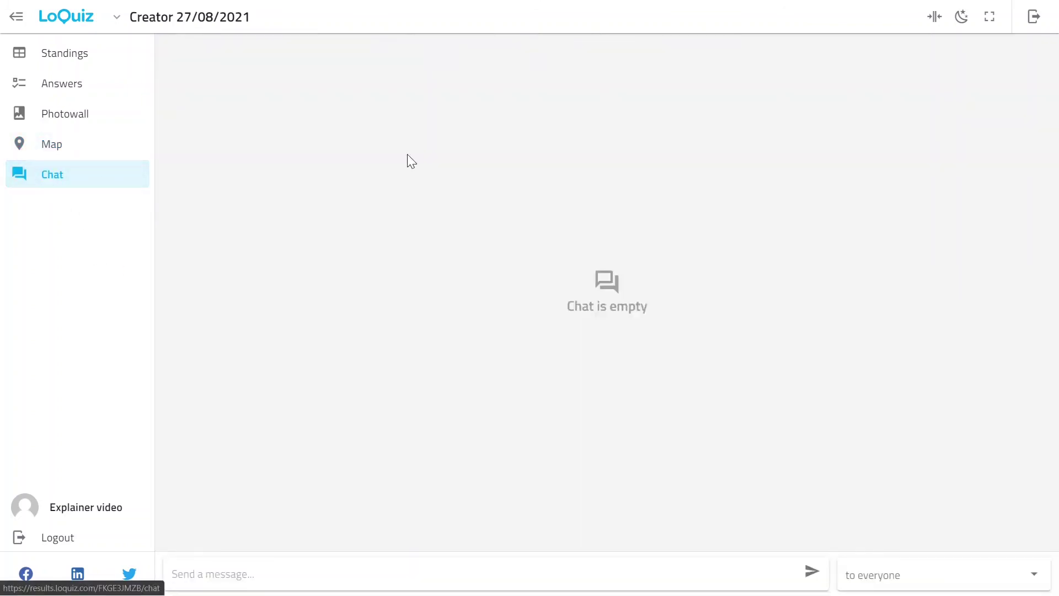